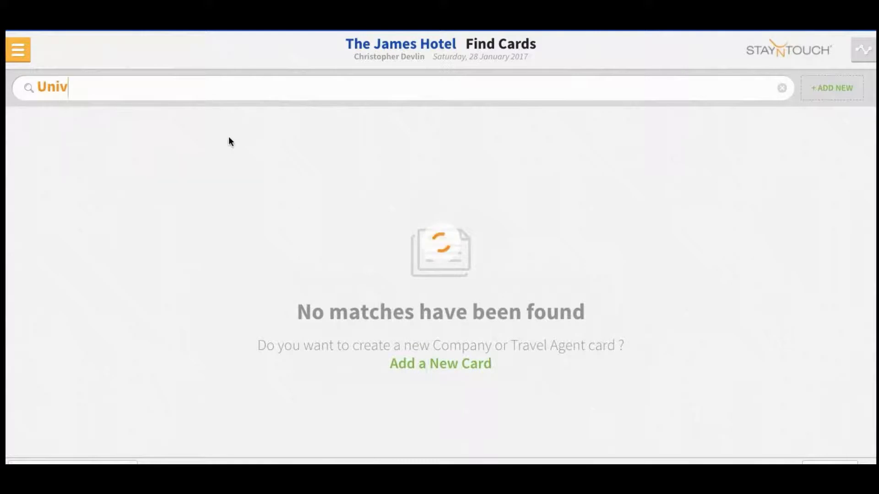
Step: Search for and open the Universal Studios Florida company card
type("er")
left_click(168, 143)
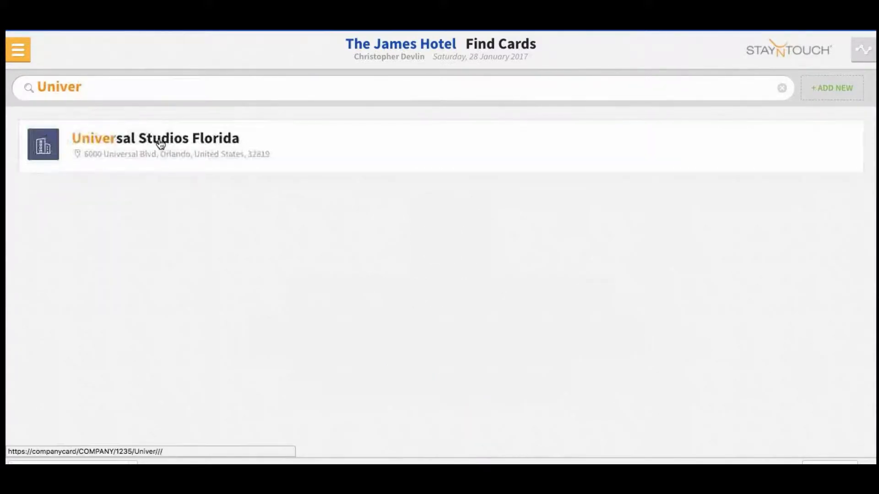
left_click(161, 144)
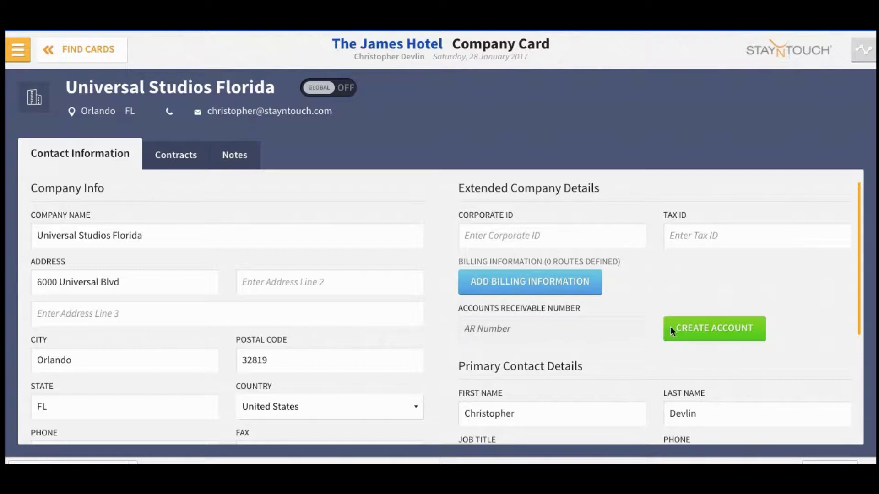
Step: Create its accounts receivable account with Payment Due (Days) set to 30
left_click(706, 335)
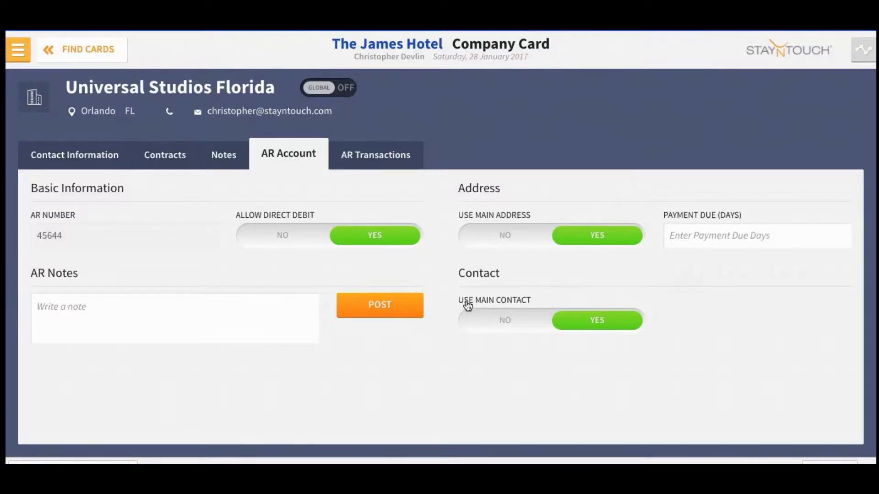
left_click(687, 238)
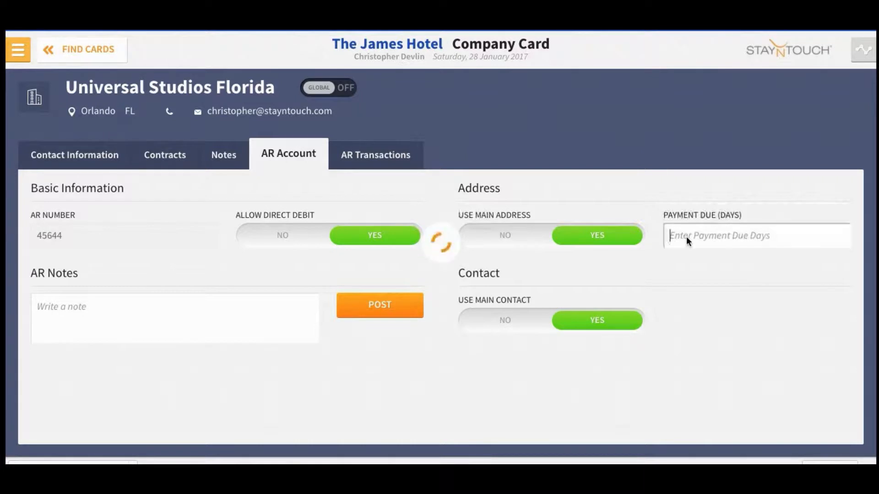
type("30")
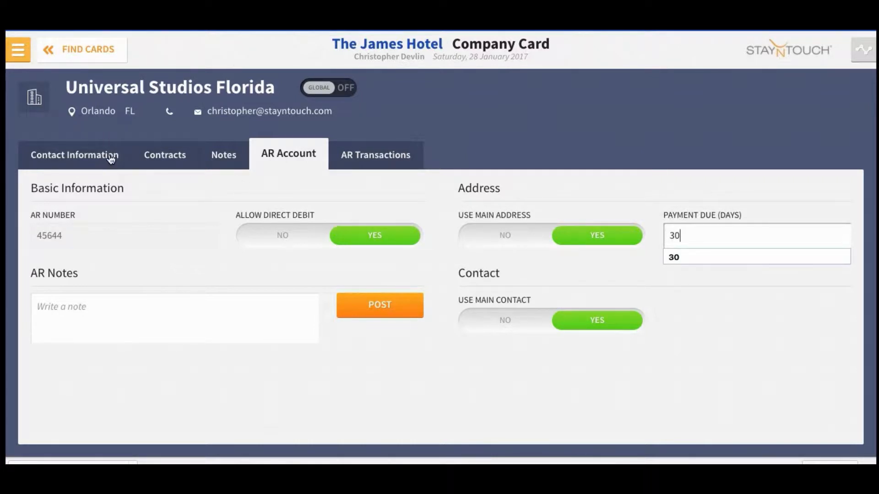
left_click(93, 158)
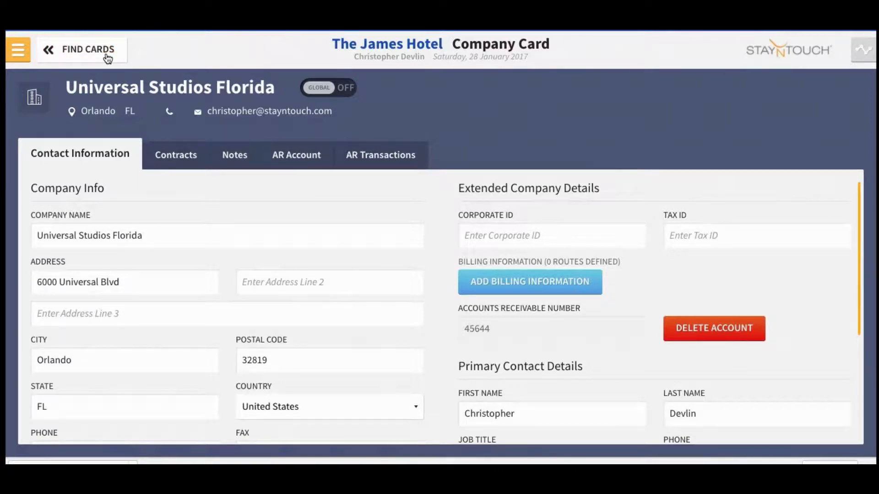
Step: Go to Financials > Accounts Receivables and scroll through the company account list
left_click(19, 46)
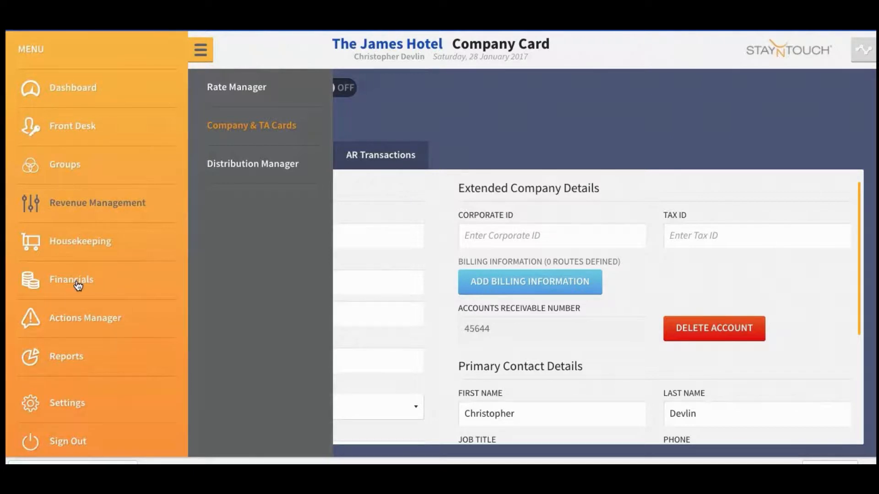
left_click(78, 285)
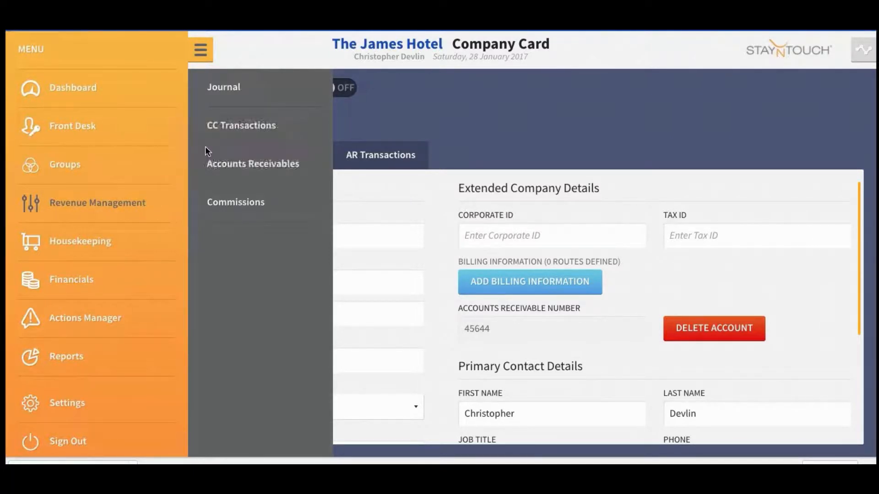
left_click(244, 165)
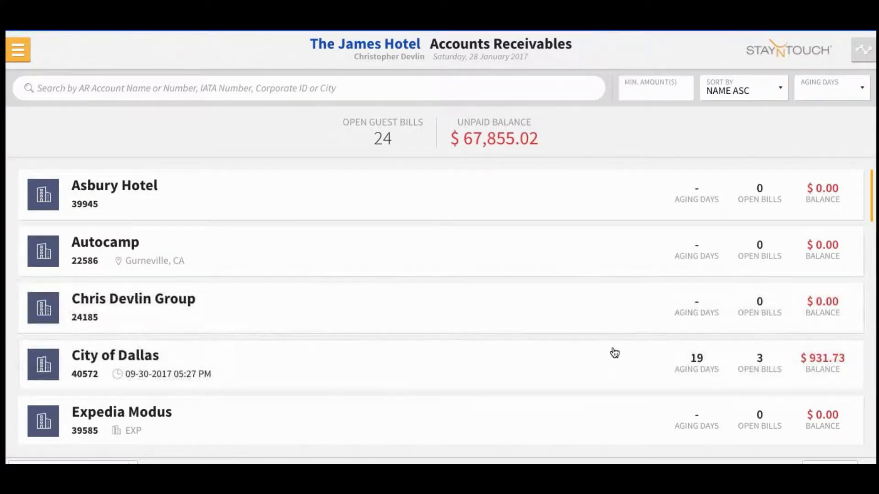
scroll(614, 351, "down", 2)
scroll(614, 353, "down", 2)
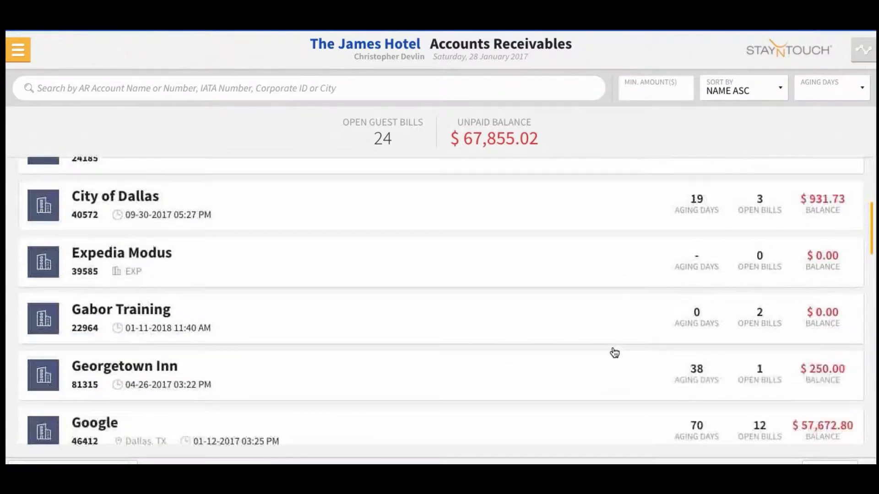
scroll(614, 352, "up", 4)
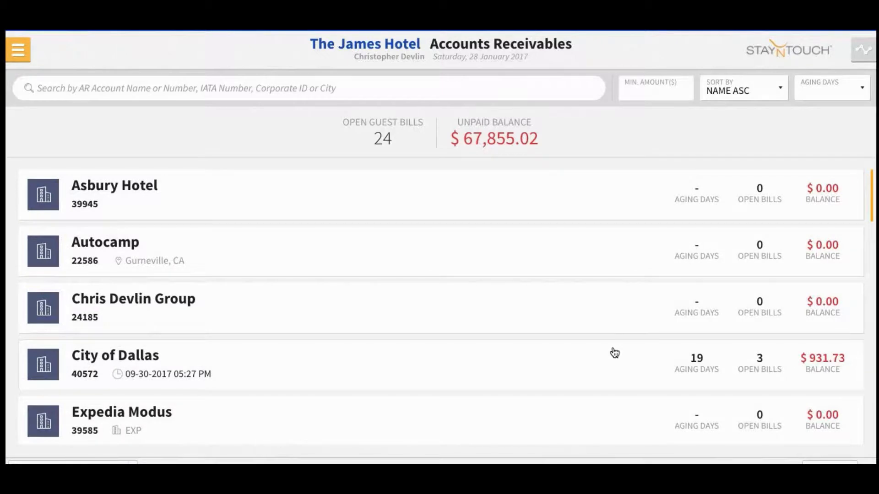
scroll(506, 298, "down", 5)
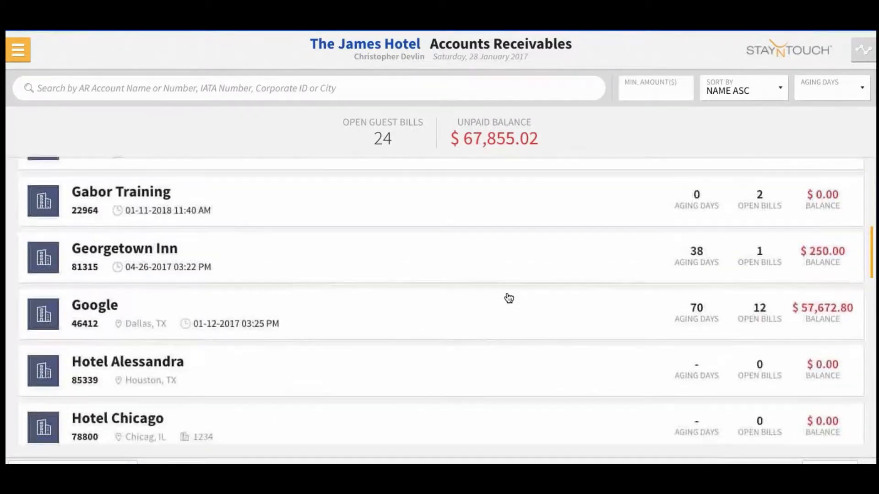
scroll(509, 299, "down", 5)
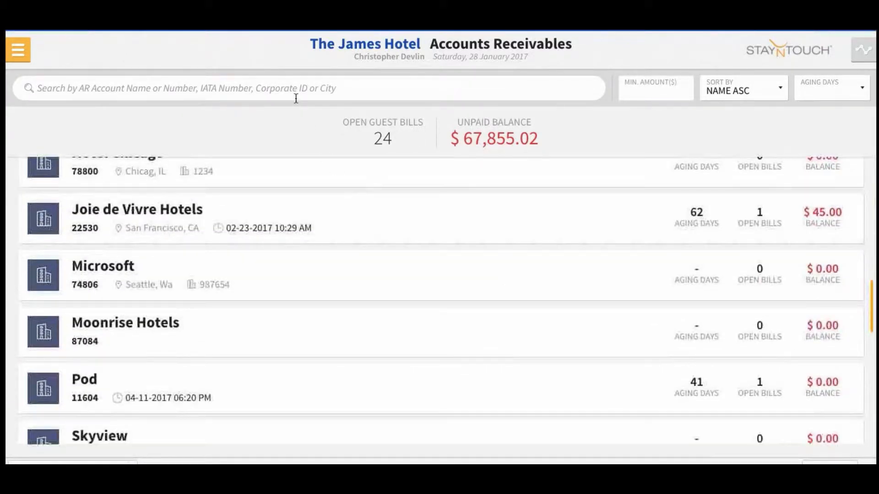
Step: Search the AR list for 'uni' and open Universal Studios Florida's transactions
left_click(293, 94)
type("uni")
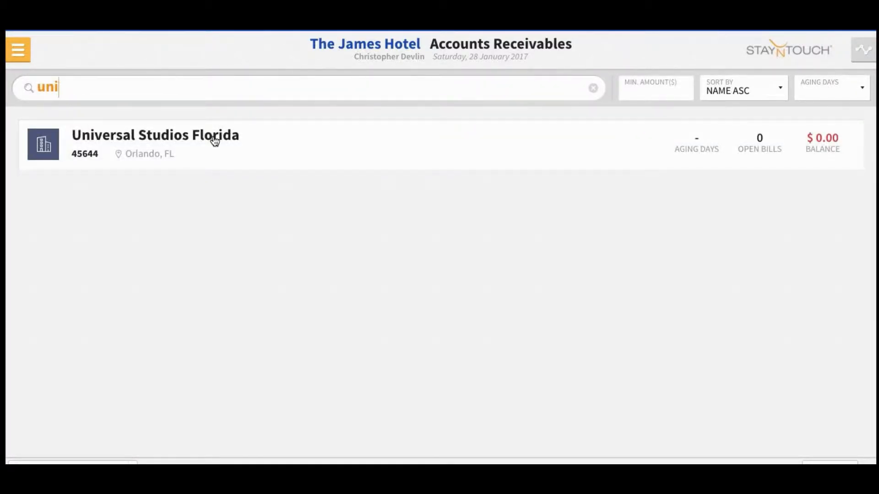
left_click(214, 141)
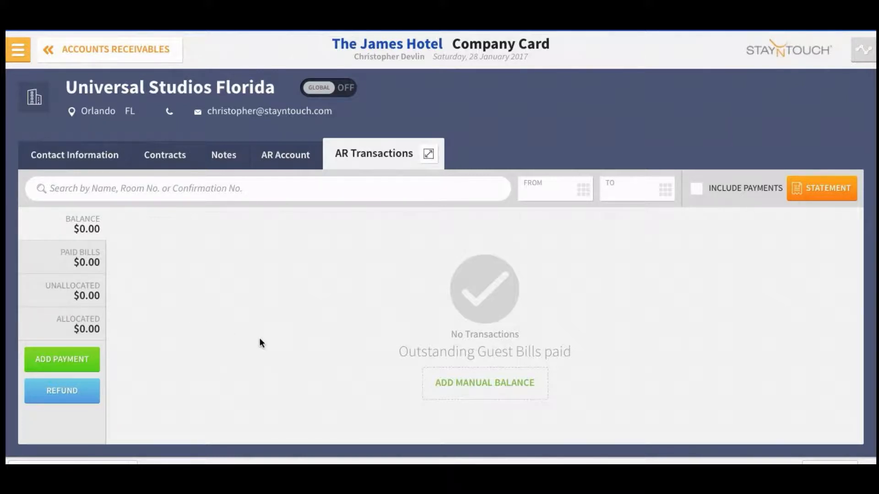
Step: Save a manual balance with the guest's name, an invoice number, aging date 01-02-2017 and amount 299
left_click(470, 389)
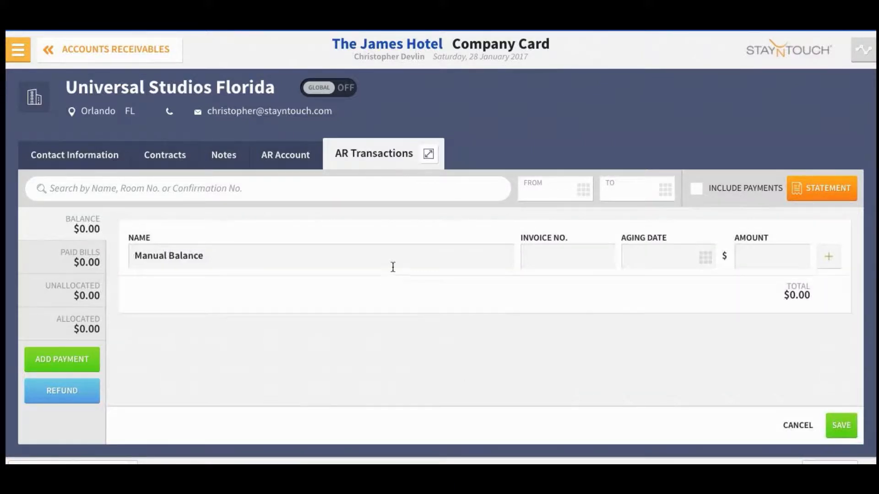
left_click(369, 257)
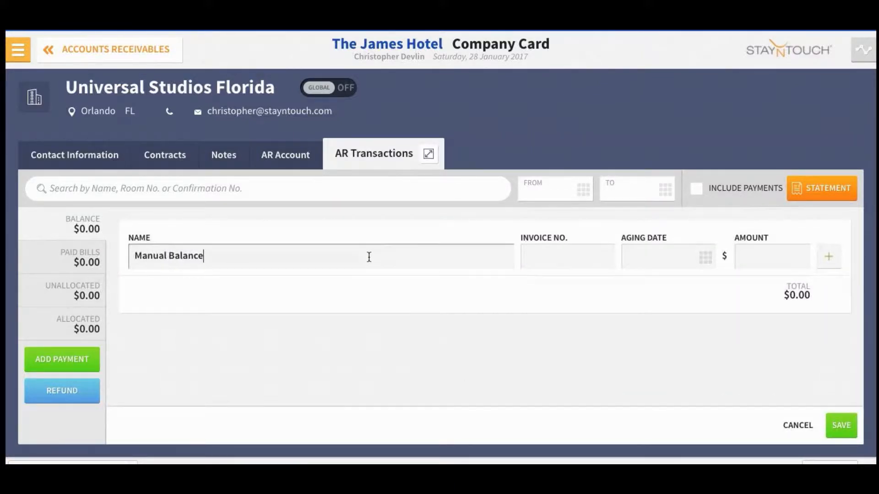
key("BackSpace")
key("BackSpace")
key("BackSpace")
key("BackSpace")
key("BackSpace")
key("BackSpace")
key("BackSpace")
key("BackSpace")
key("BackSpace")
key("BackSpace")
key("BackSpace")
key("BackSpace")
key("BackSpace")
key("BackSpace")
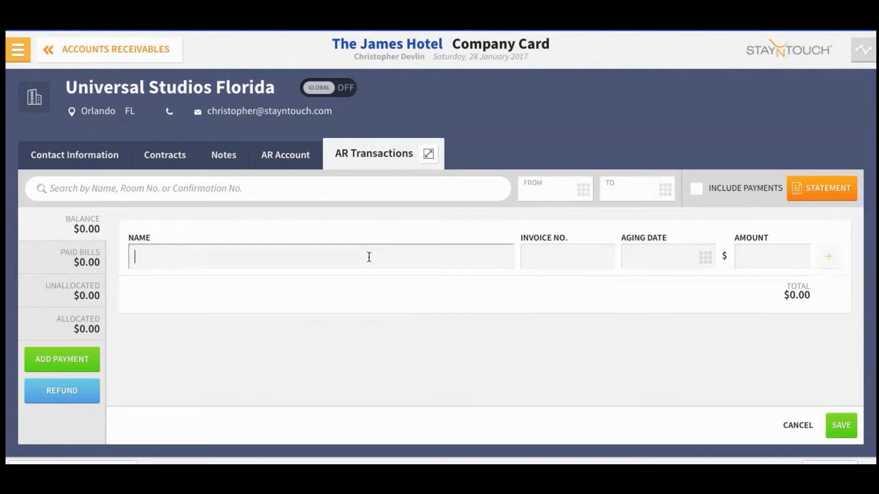
left_click(527, 257)
type("8787987")
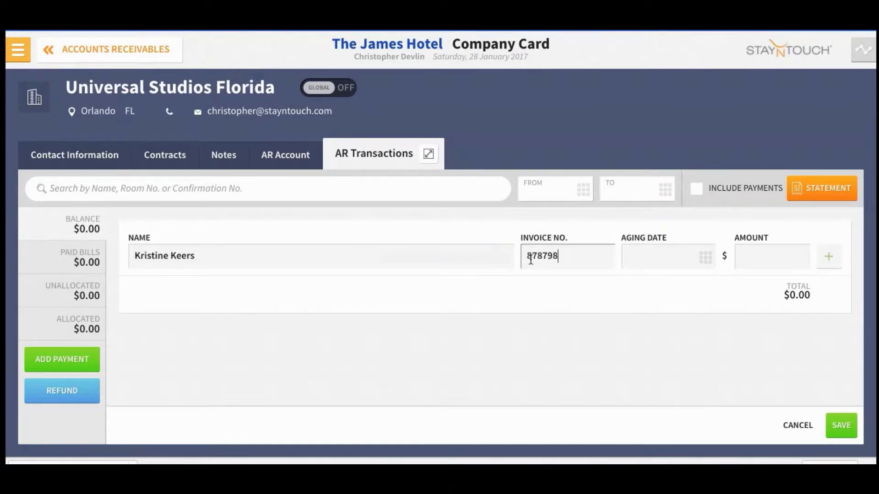
left_click(702, 263)
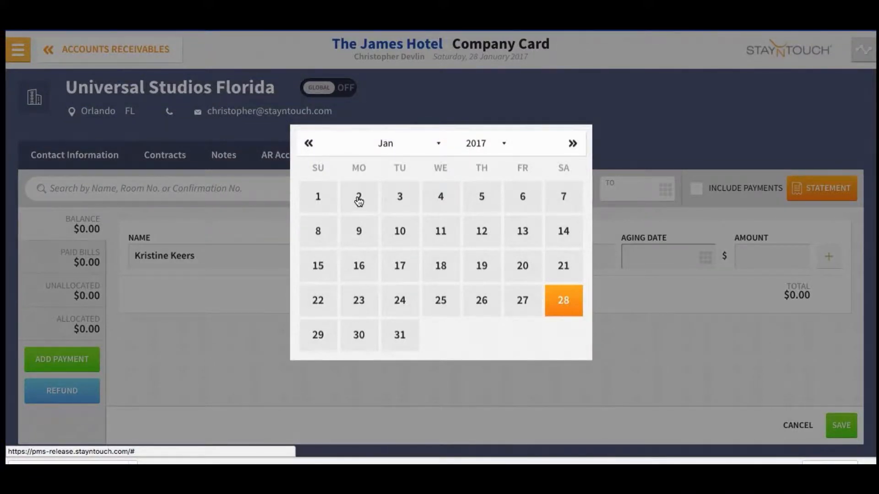
left_click(359, 201)
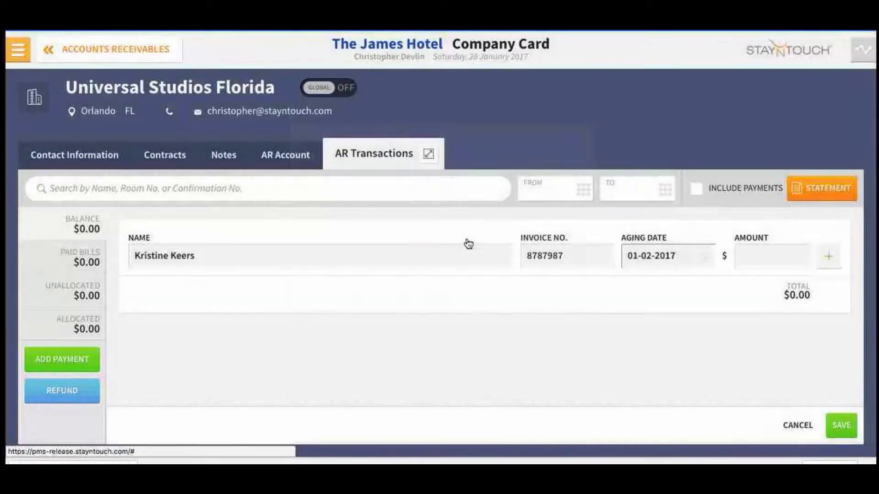
left_click(750, 257)
type("299")
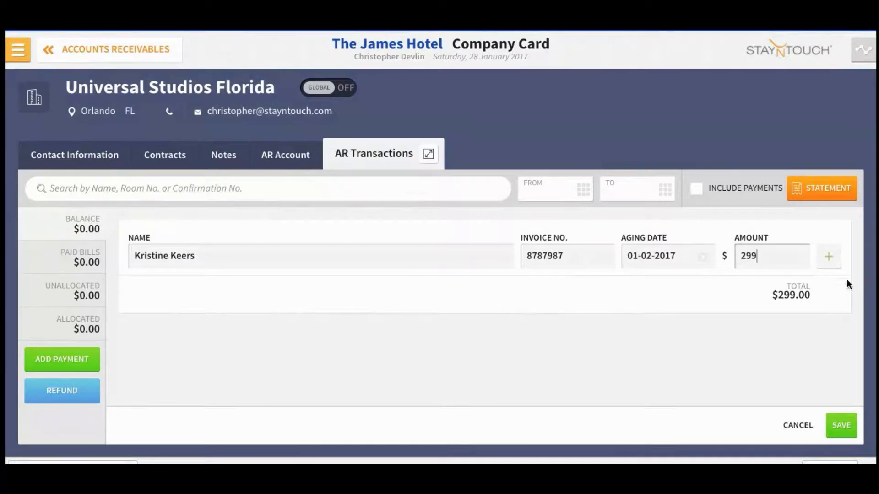
left_click(841, 425)
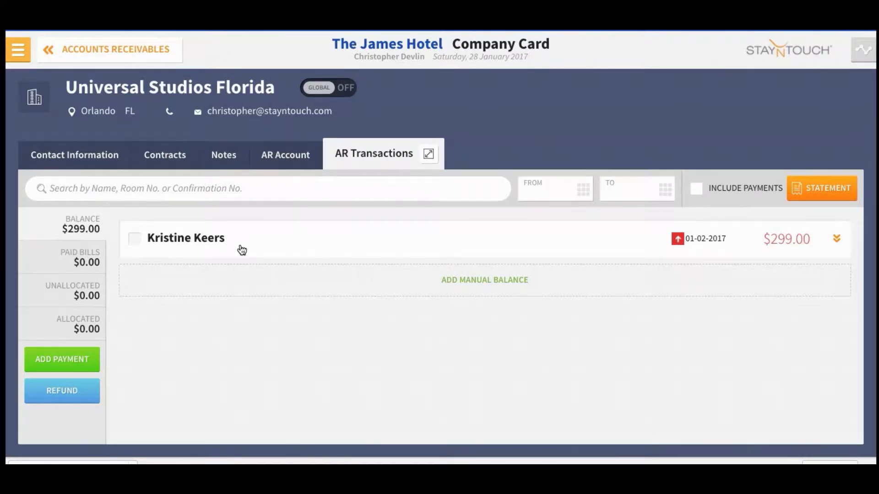
Step: Post a $400 check payment with a check reference to the account
left_click(68, 361)
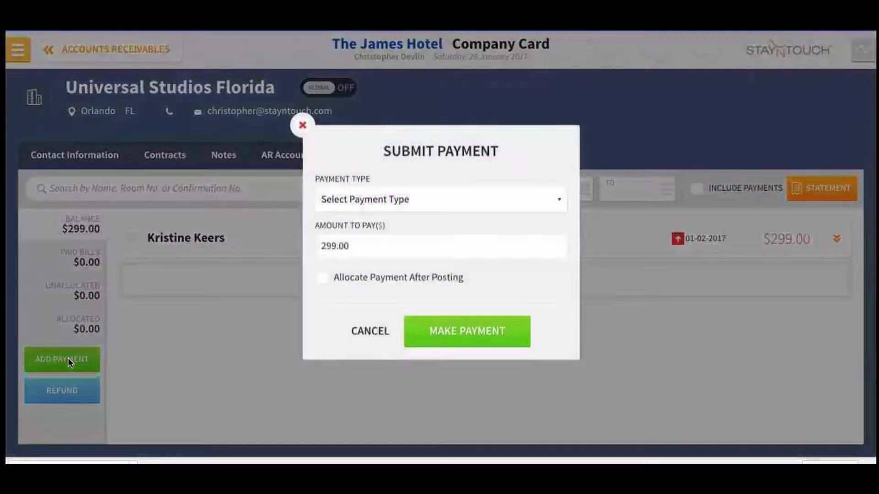
left_click(494, 200)
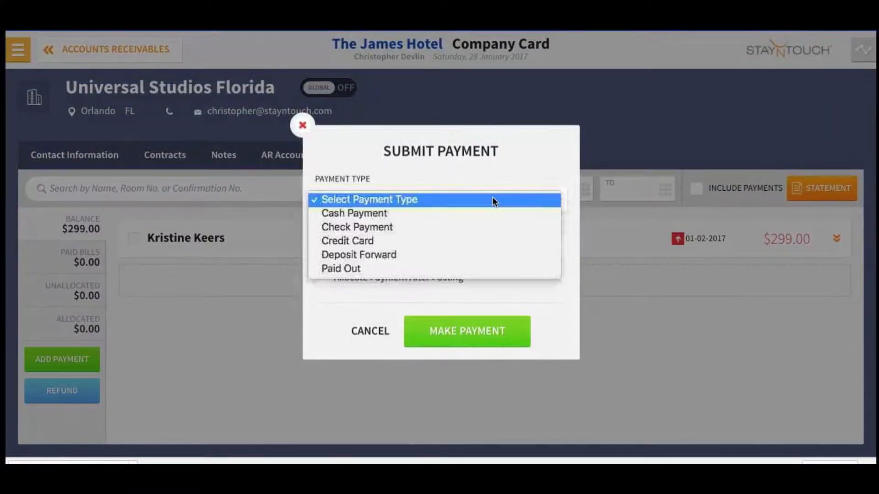
left_click(483, 227)
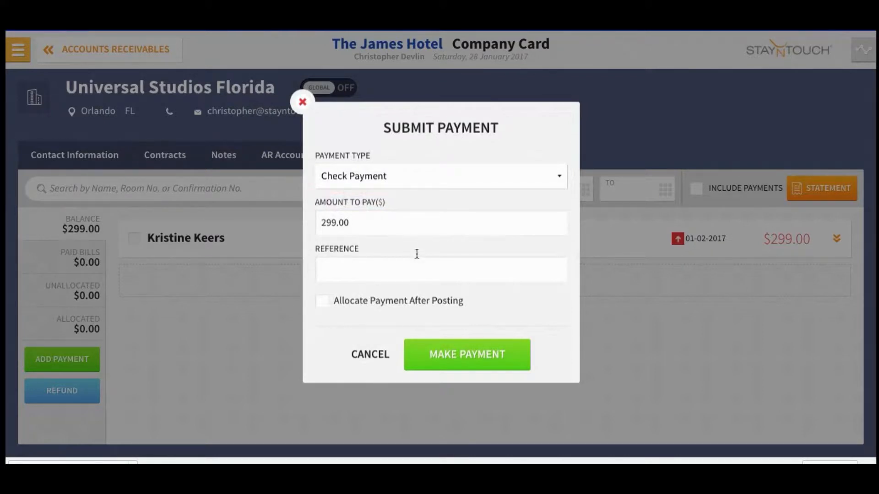
left_click(397, 265)
type("1098989")
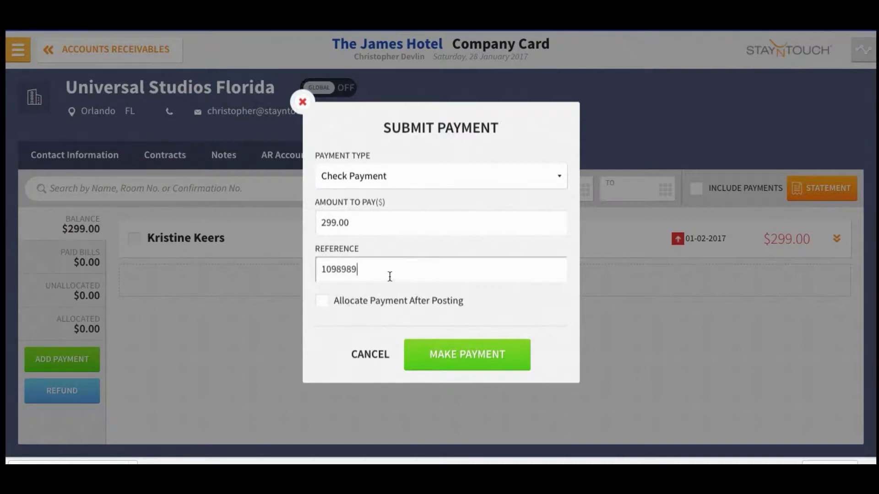
left_click(378, 224)
left_click_drag(378, 224, 282, 213)
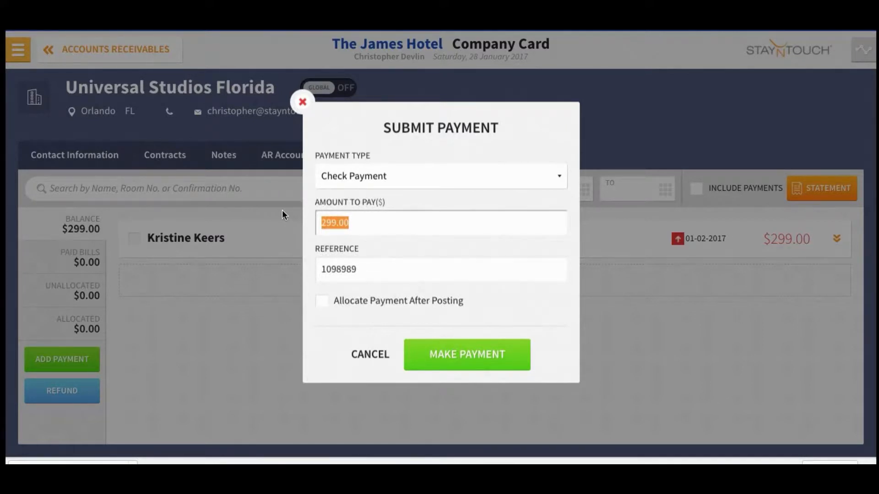
type("400")
left_click(463, 365)
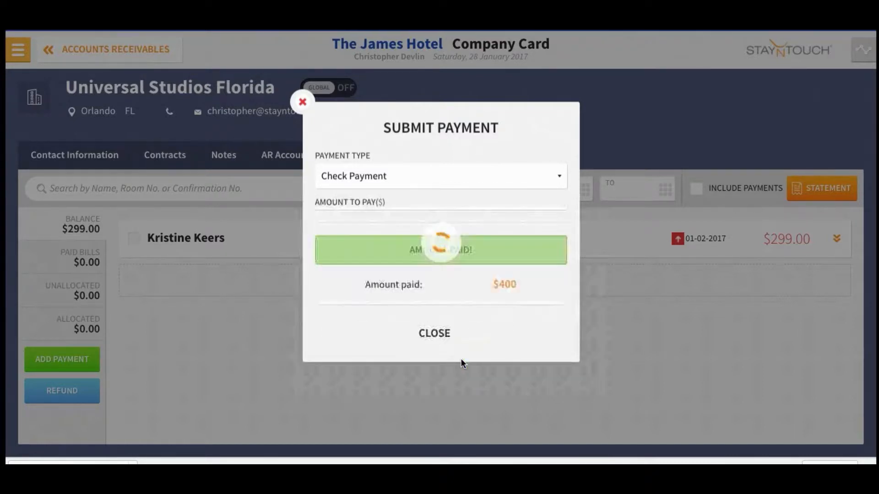
left_click(436, 334)
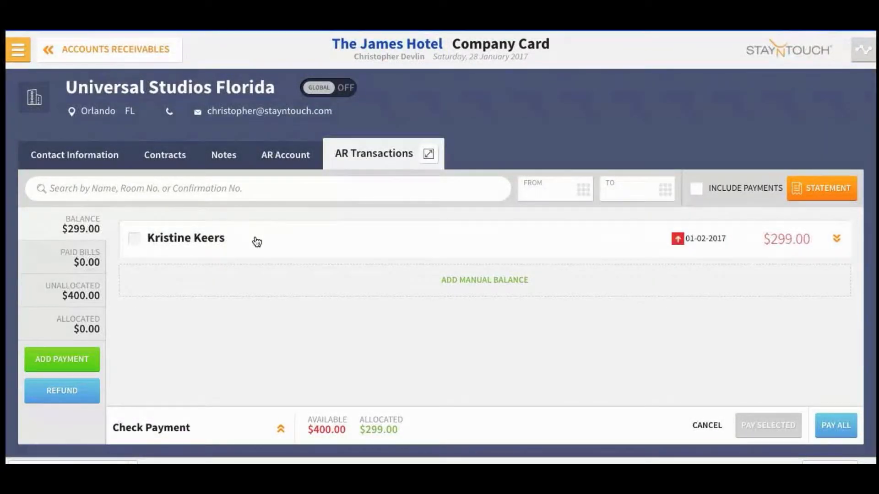
Step: Pay the $299 guest bill from the check payment, then view the Paid Bills
left_click(79, 298)
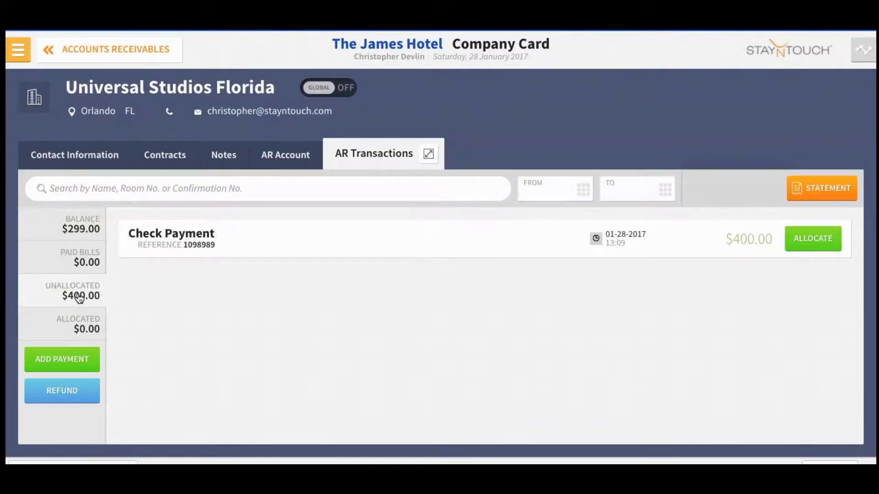
left_click(74, 229)
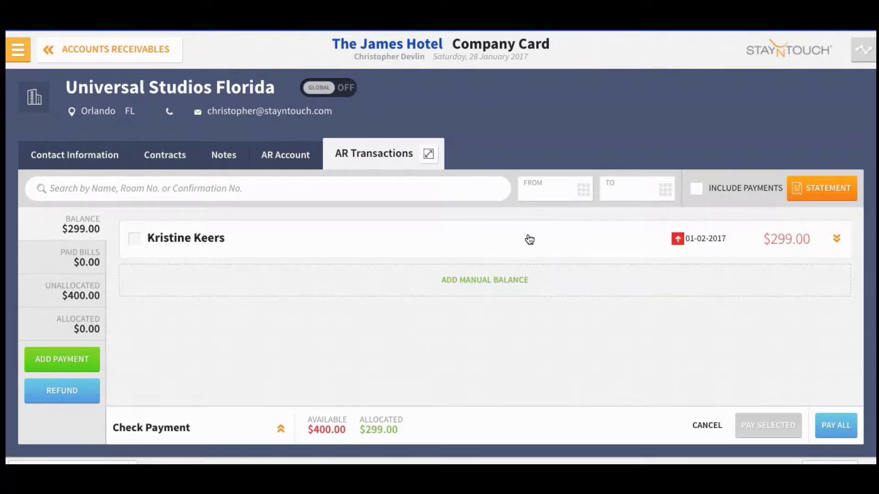
left_click(135, 239)
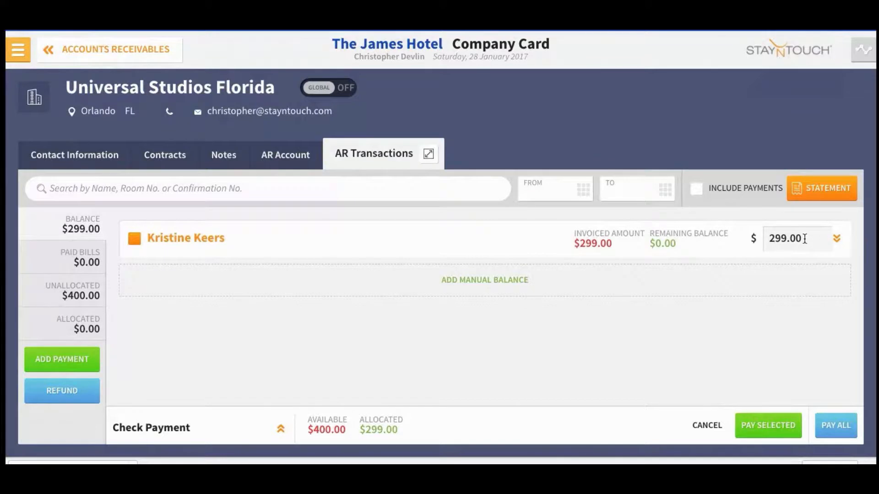
left_click_drag(804, 238, 762, 243)
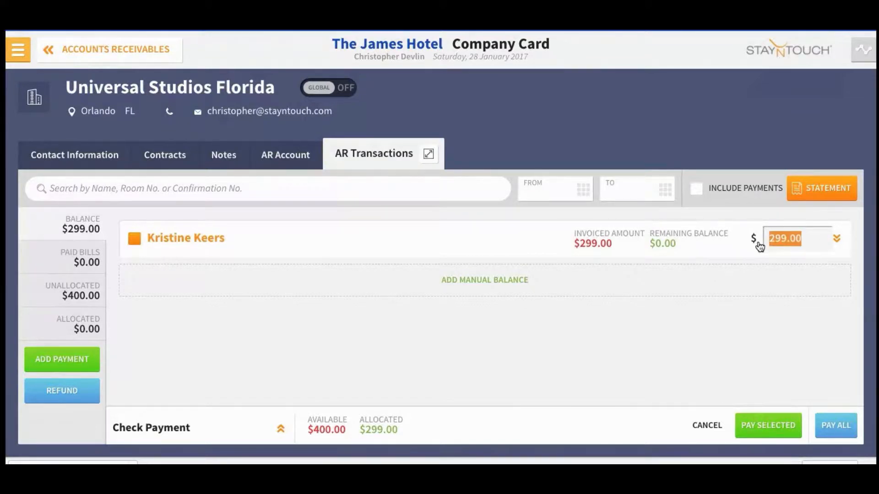
type("100")
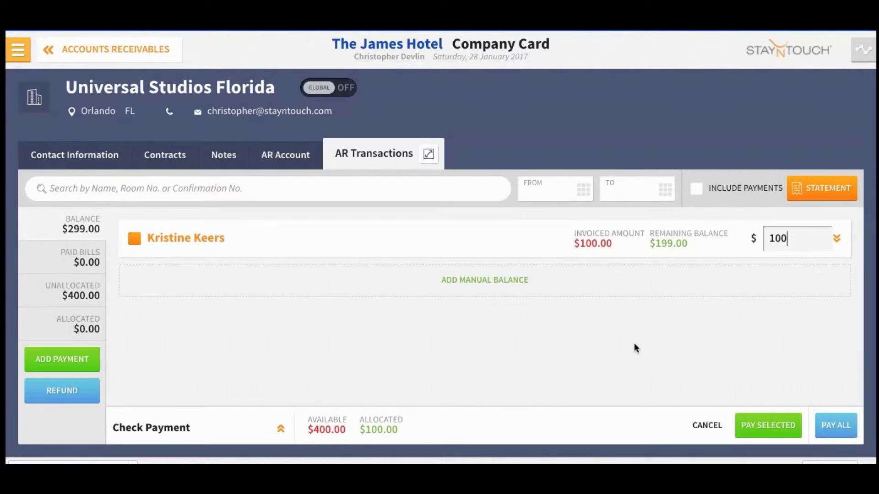
left_click_drag(787, 239, 753, 240)
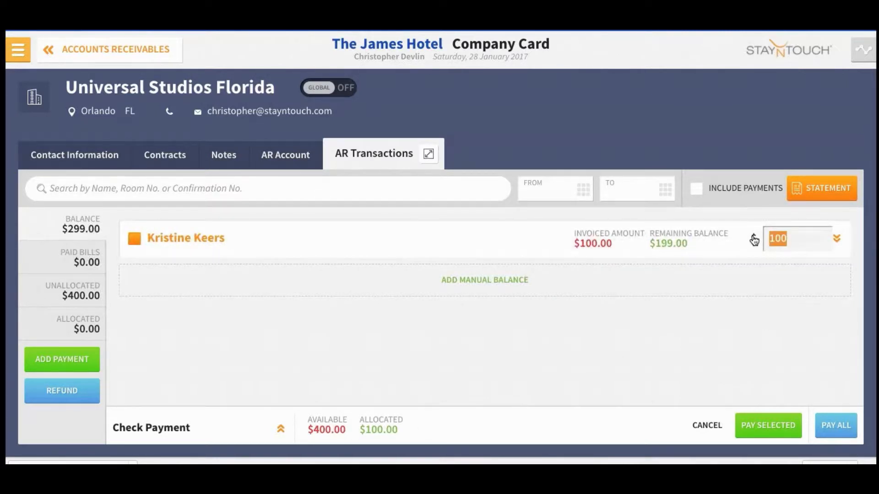
type("299")
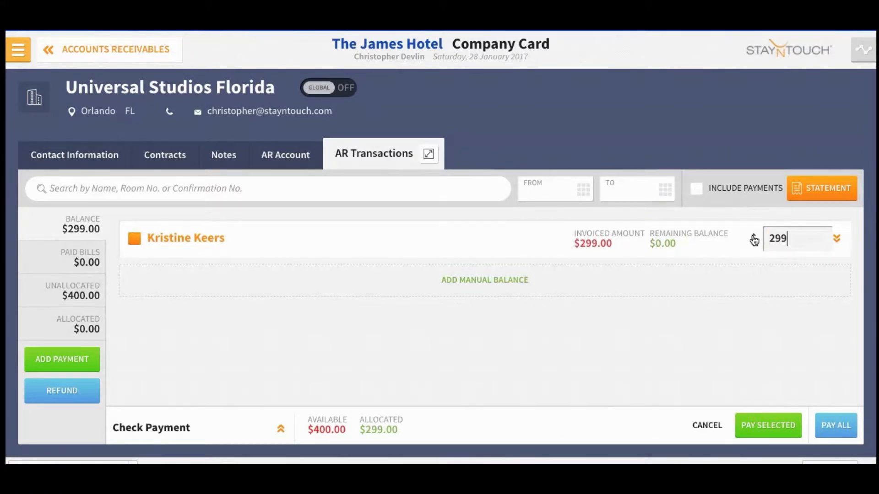
left_click(813, 339)
left_click(773, 421)
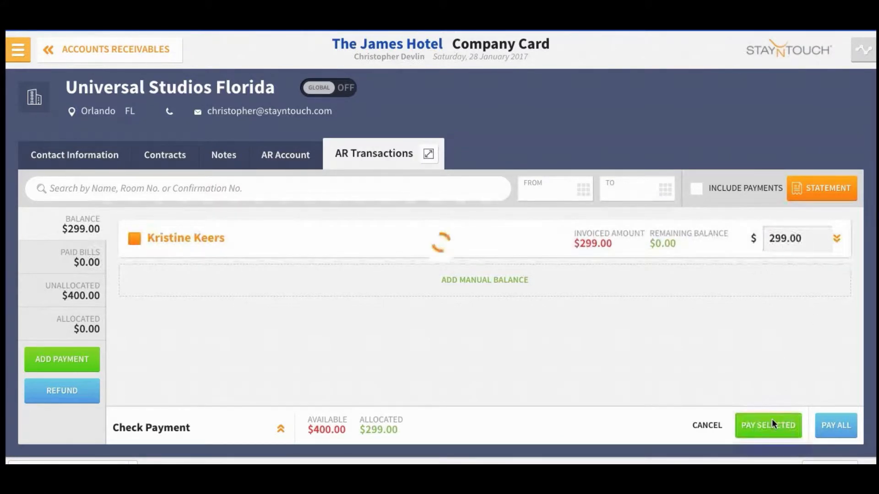
left_click(81, 259)
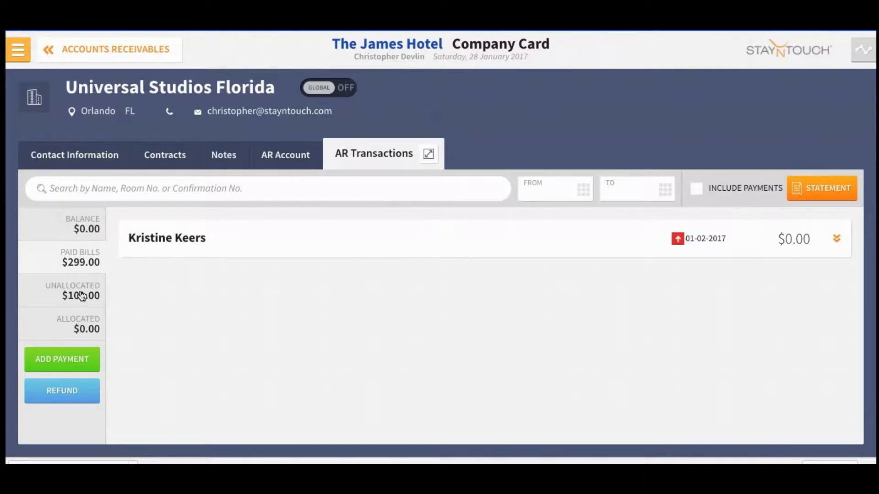
Step: Open City of Dallas's AR transactions and start a new payment, listing the payment types
left_click(99, 54)
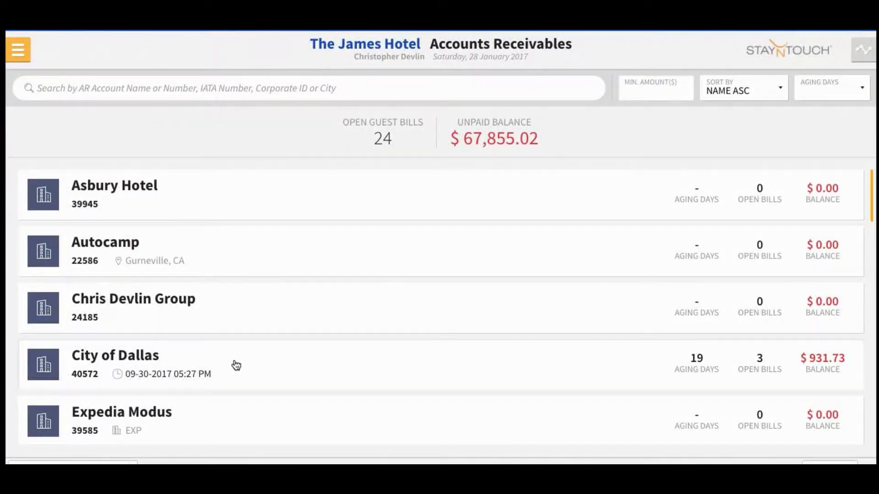
left_click(202, 372)
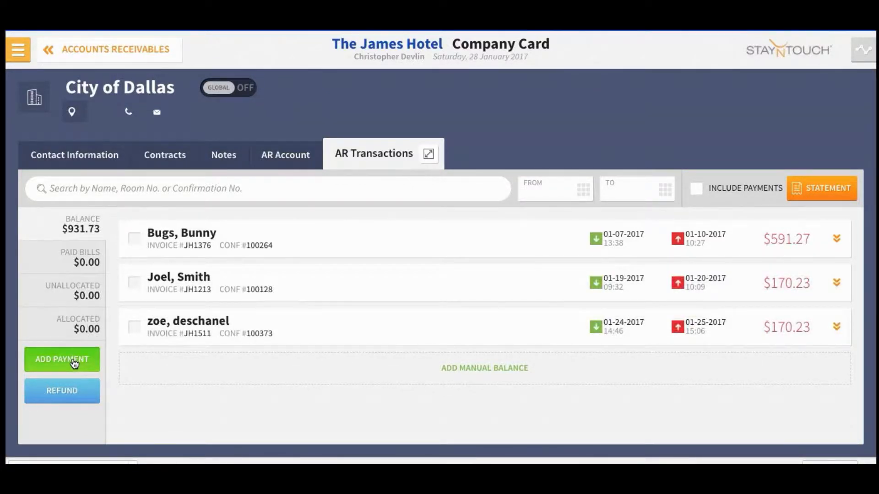
left_click(75, 364)
left_click(461, 202)
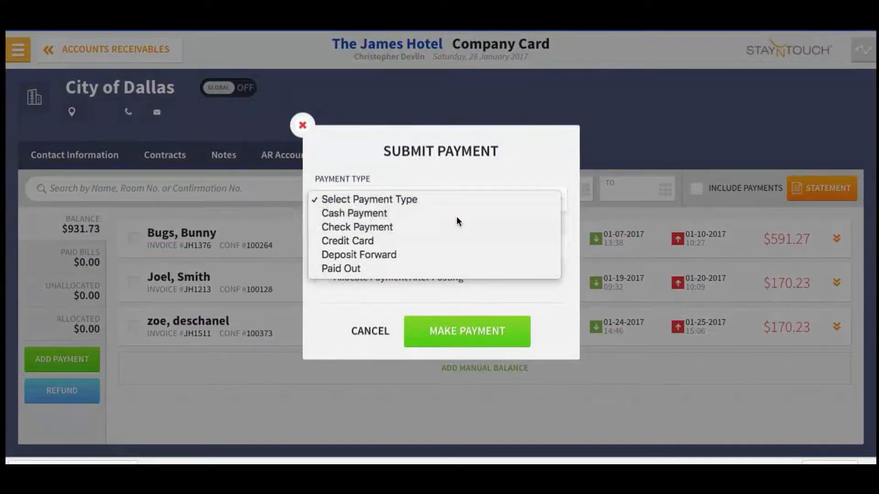
Step: Post a $100 cash payment to City of Dallas and view it under Unallocated
left_click(456, 216)
left_click(390, 245)
double_click(346, 239)
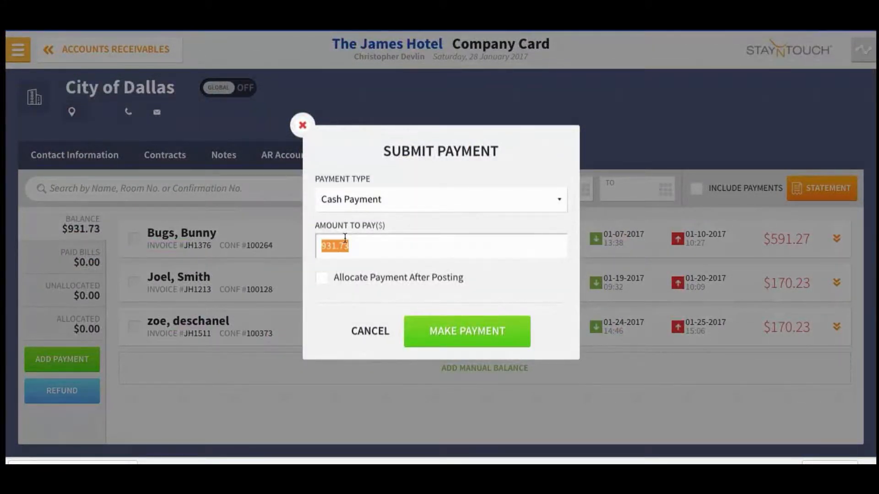
type("100")
left_click(454, 335)
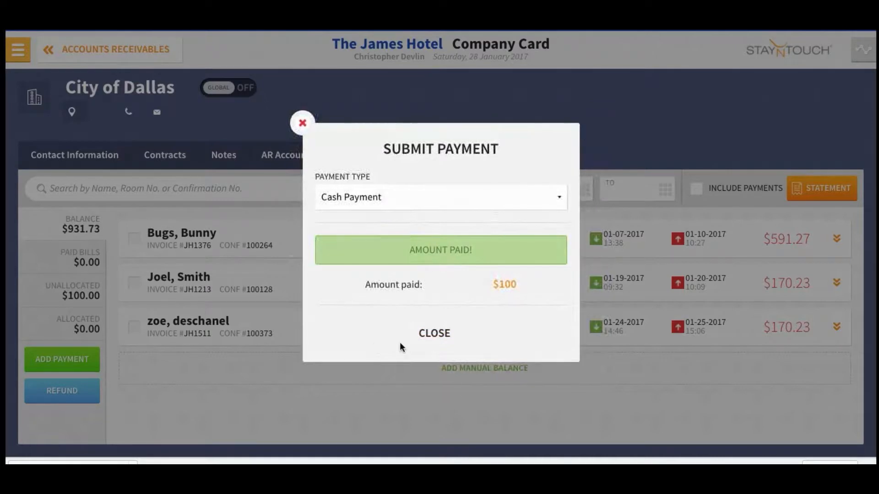
left_click(434, 334)
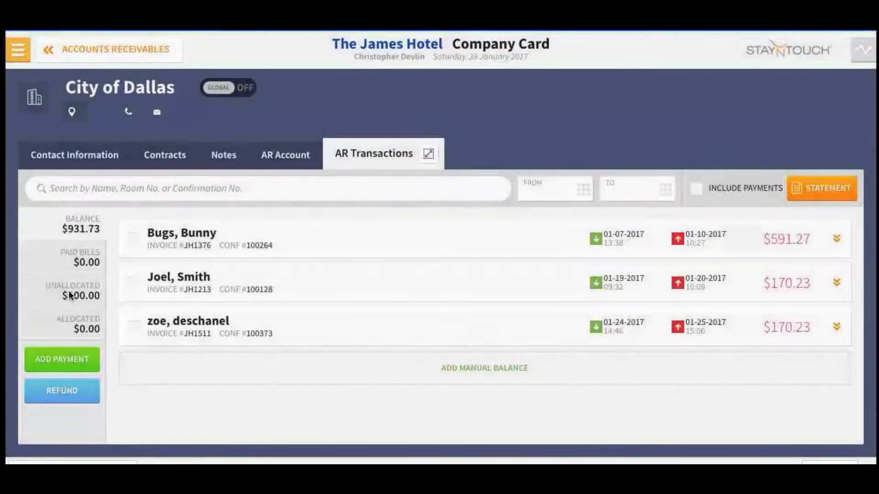
left_click(64, 293)
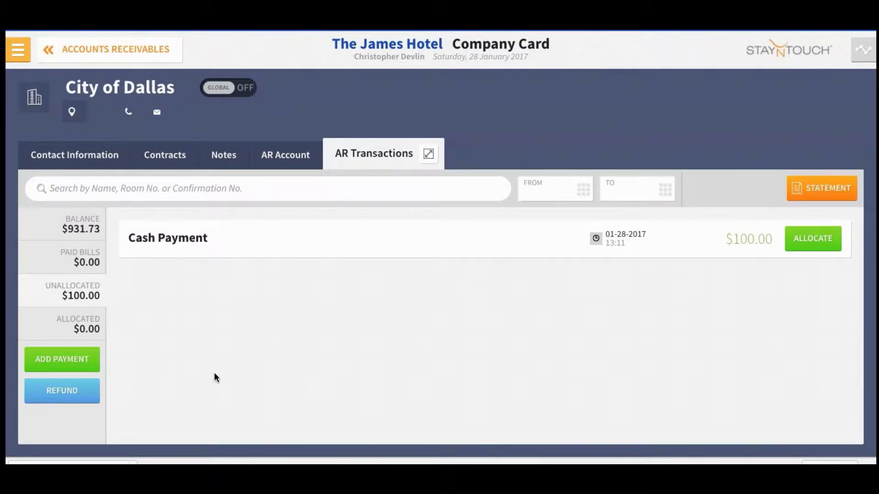
Step: Refund the $100 cash payment, leaving $0.00 unallocated
left_click(69, 391)
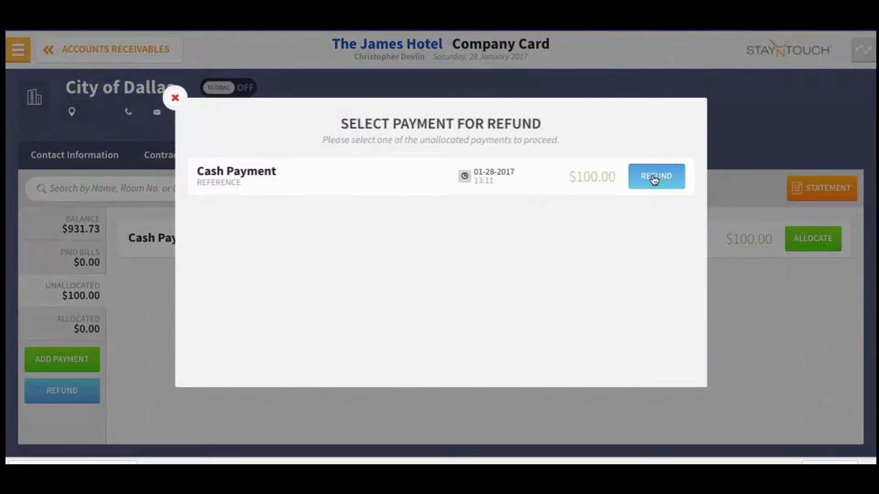
left_click(656, 177)
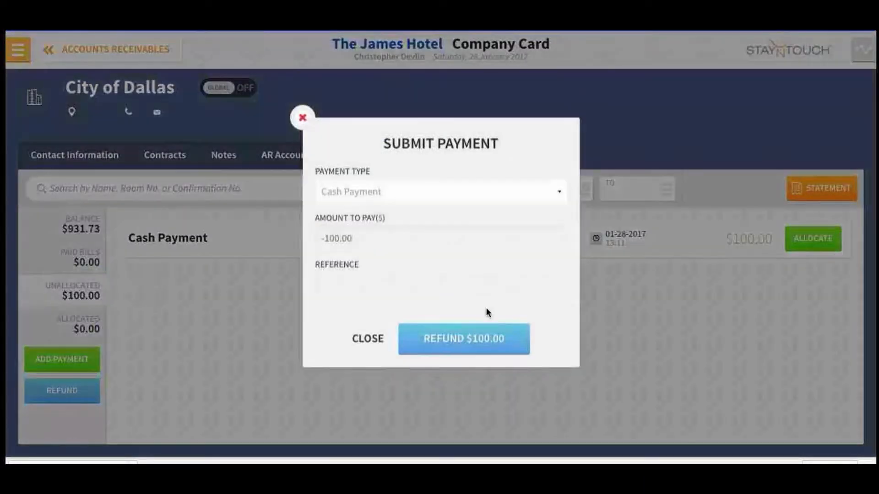
left_click(450, 341)
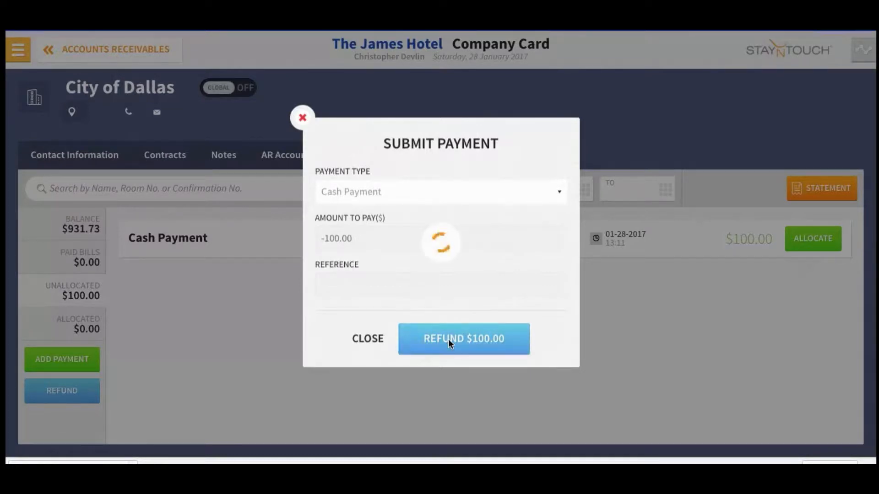
left_click(436, 359)
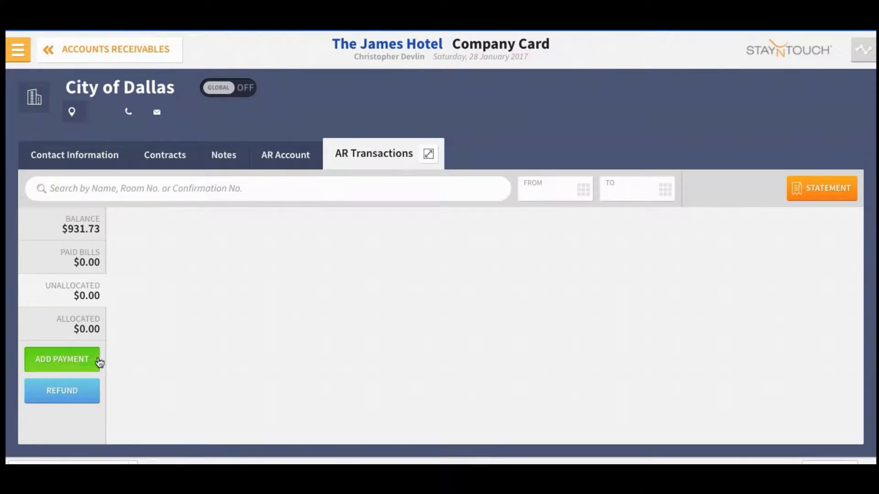
Step: Post a $1,000 check payment with a check reference to City of Dallas
left_click(75, 361)
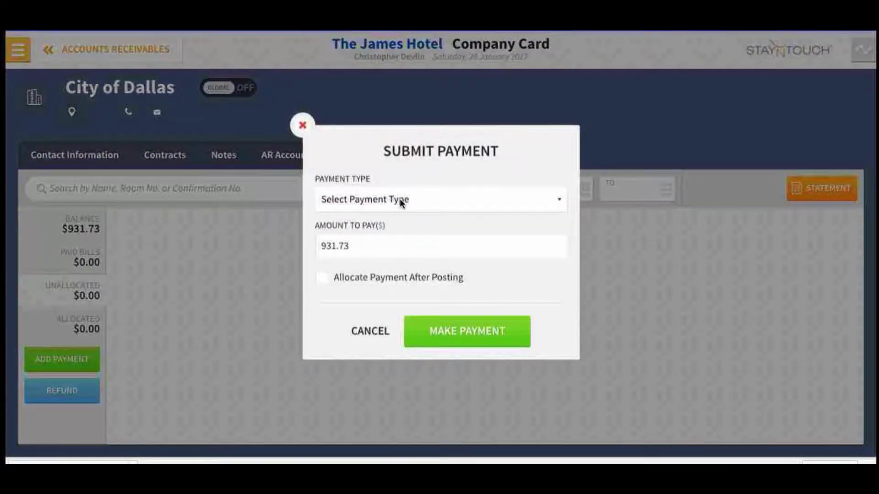
left_click(400, 198)
left_click(399, 227)
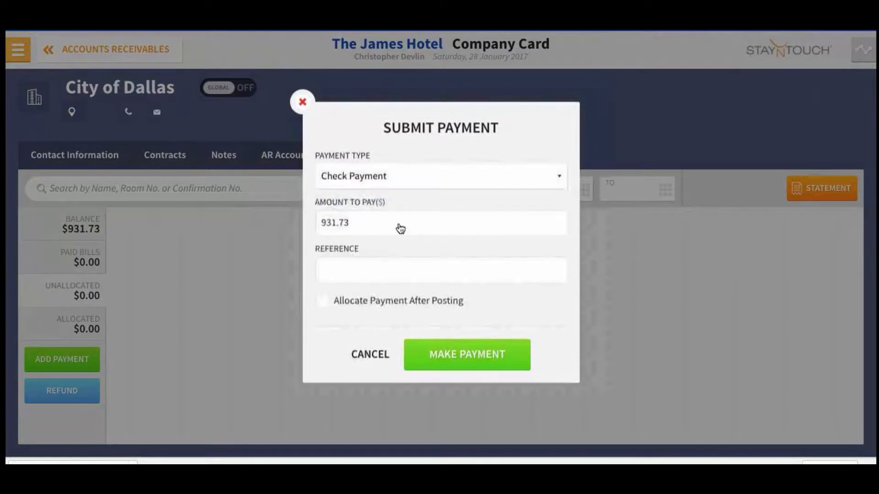
left_click(398, 223)
type("1000")
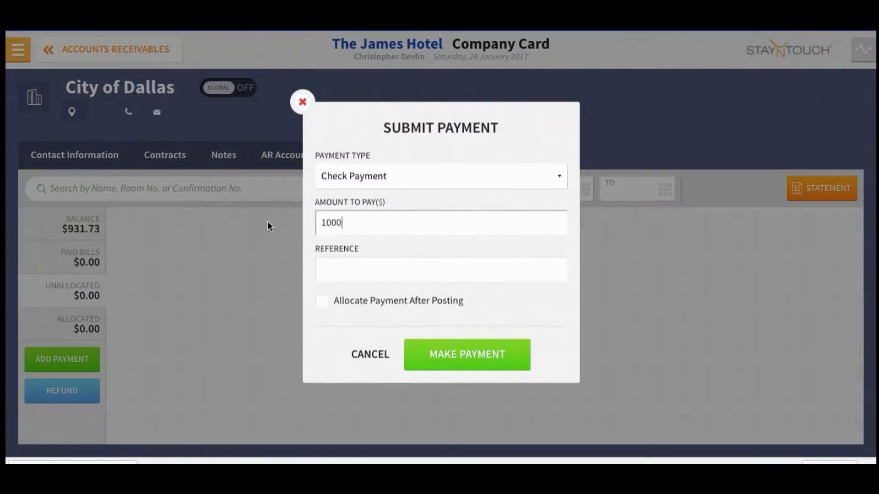
left_click(336, 271)
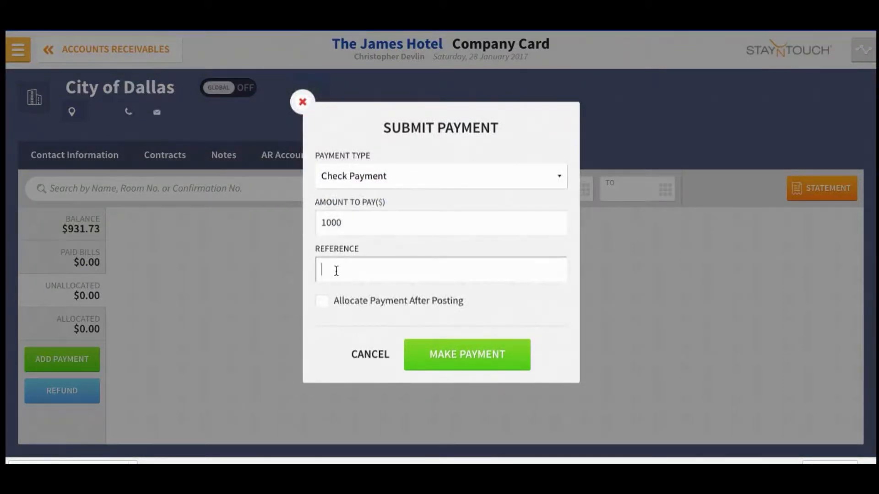
type("876876")
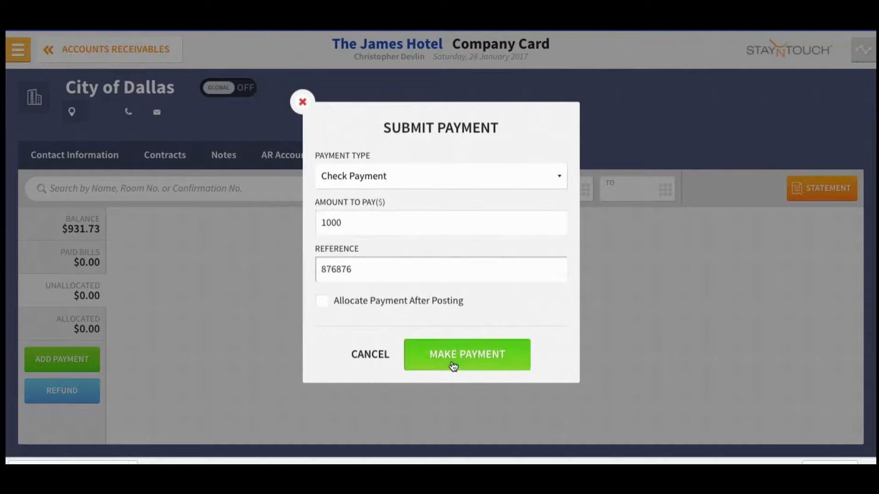
left_click(454, 362)
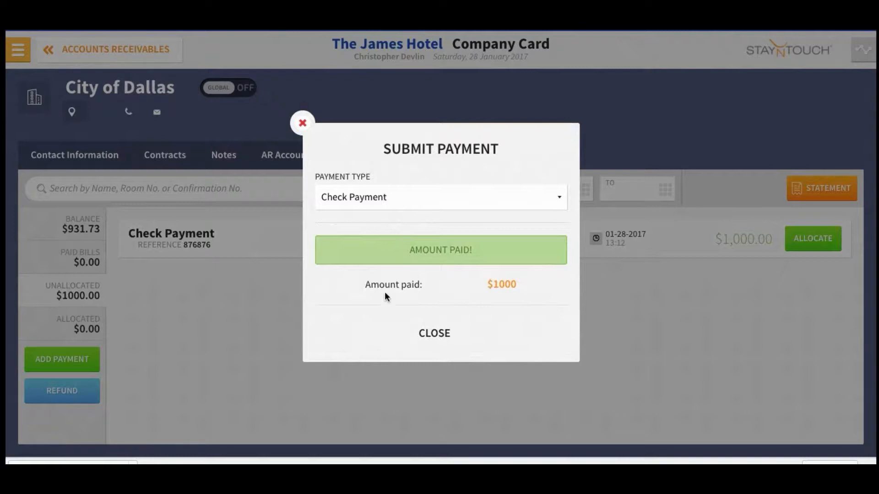
left_click(428, 337)
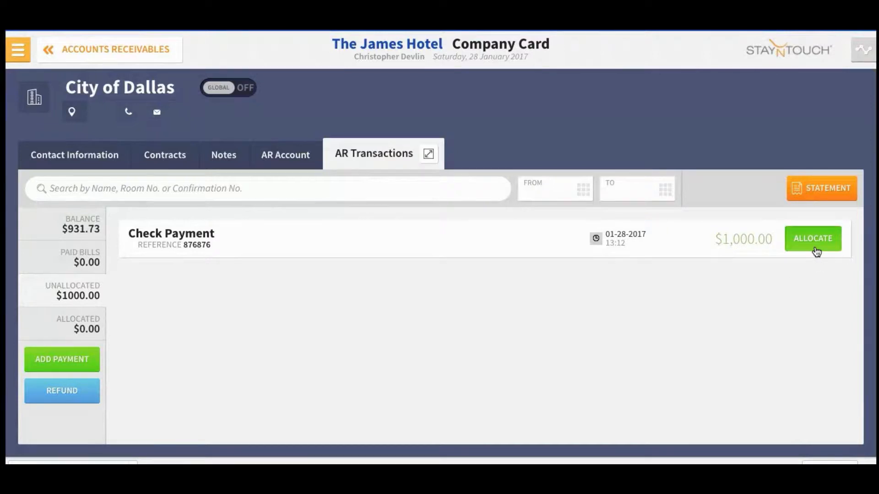
Step: Allocate the check to the $591.27 and first $170.23 invoices, then list the paid bills
left_click(815, 250)
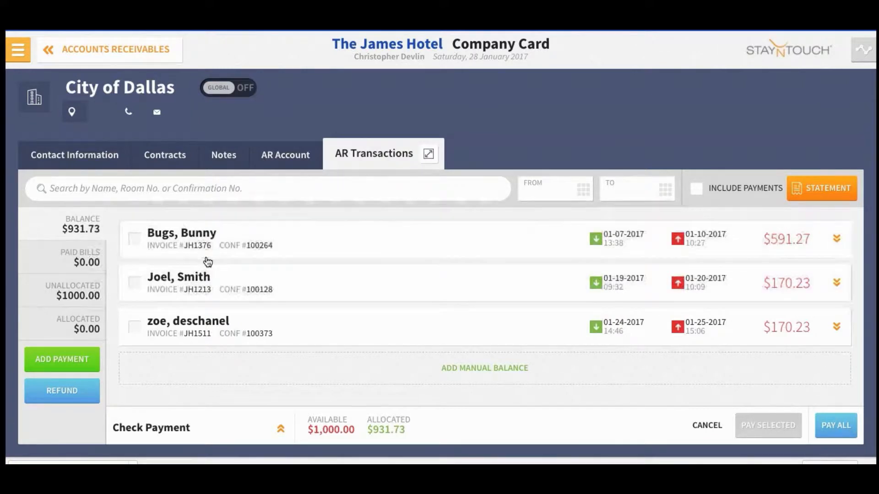
left_click(135, 241)
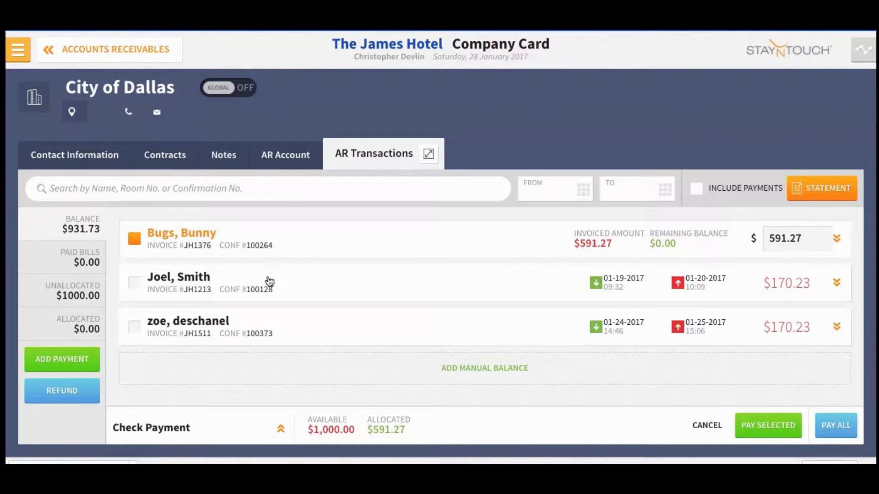
left_click(135, 285)
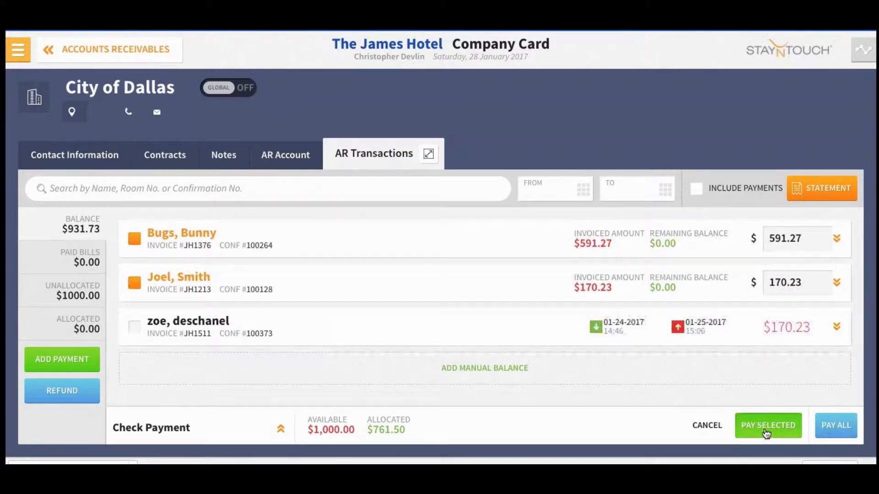
left_click(766, 426)
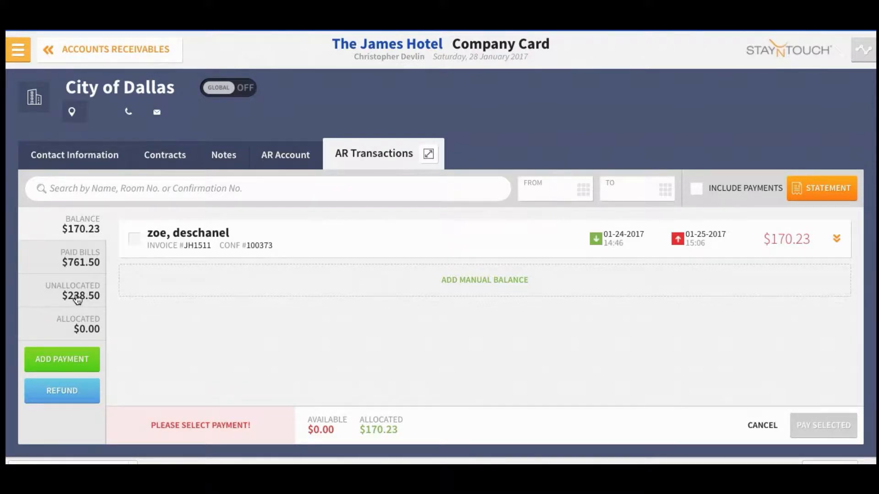
left_click(79, 259)
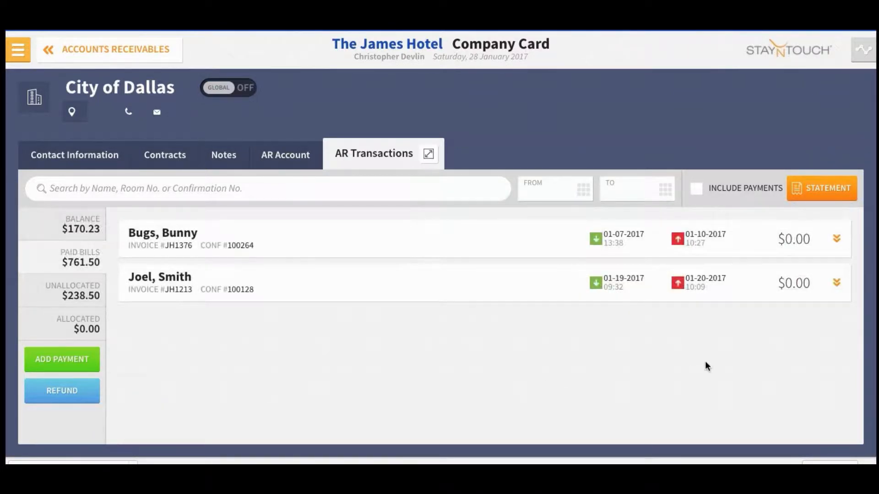
Step: Unallocate the $591.27 check payment from the paid $591.27 invoice
left_click(837, 241)
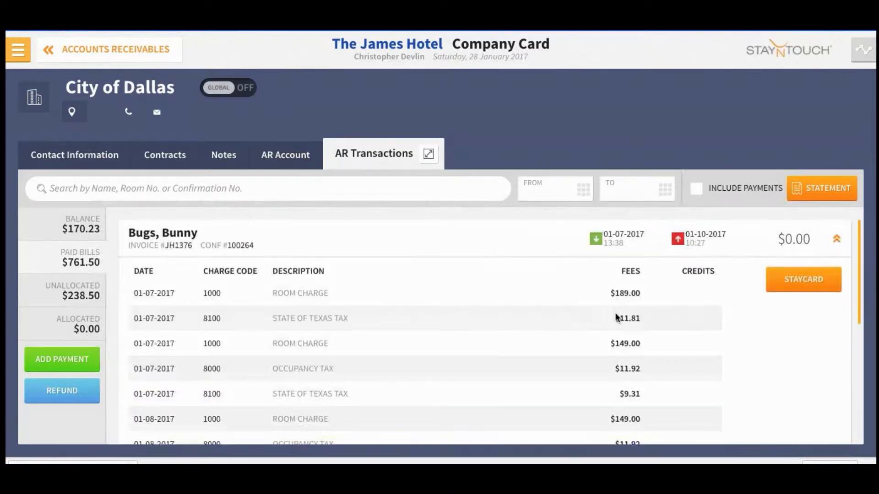
scroll(592, 310, "down", 3)
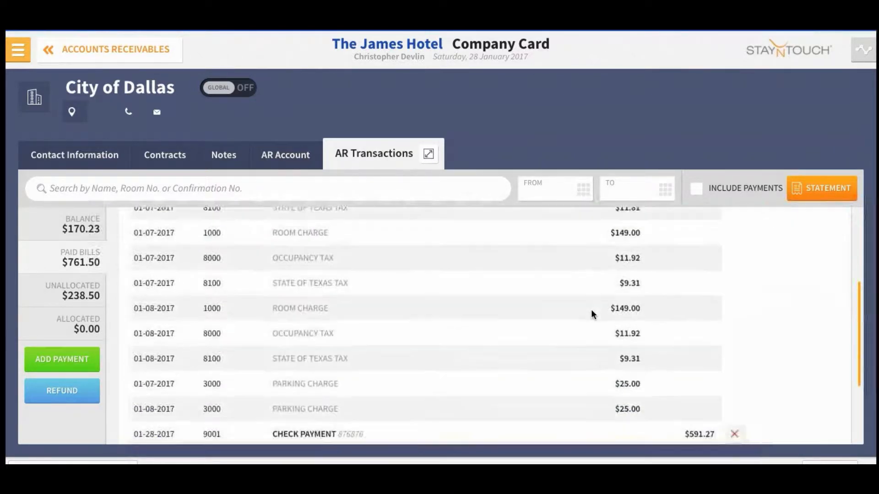
scroll(591, 314, "down", 2)
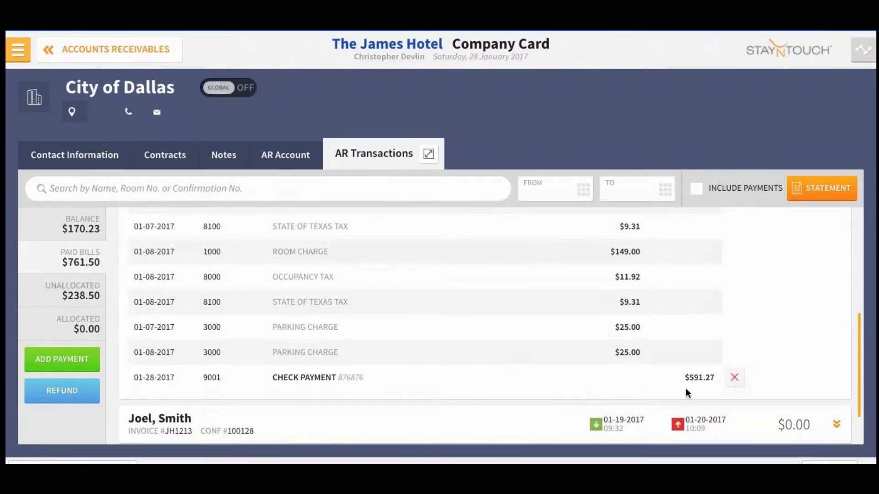
left_click(734, 380)
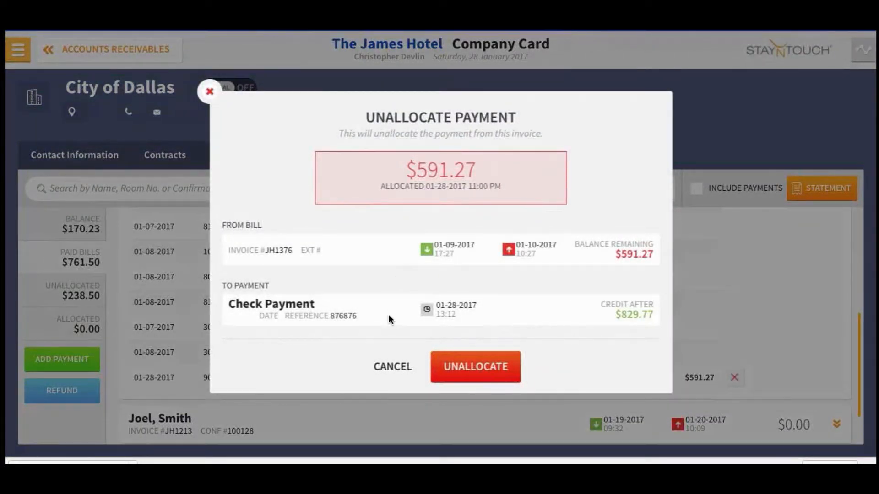
left_click(472, 367)
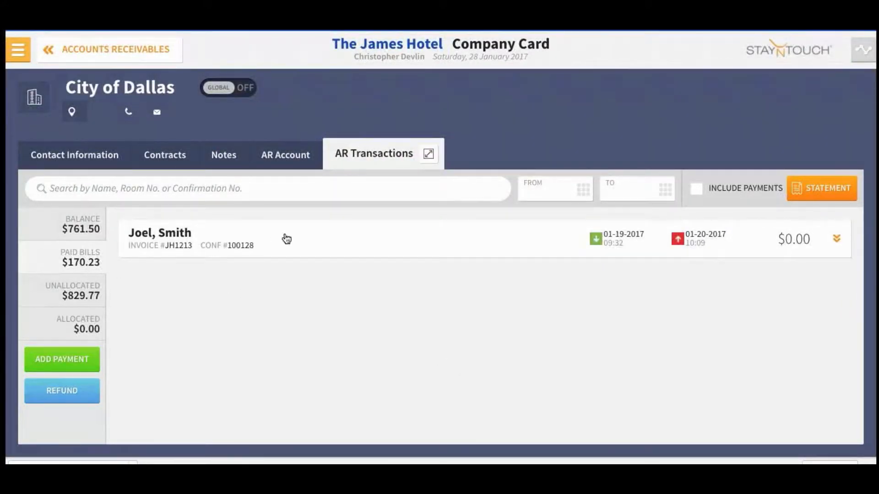
Step: Check the Allocated, Unallocated and Paid Bills views, ending on the $761.50 open balance
left_click(80, 230)
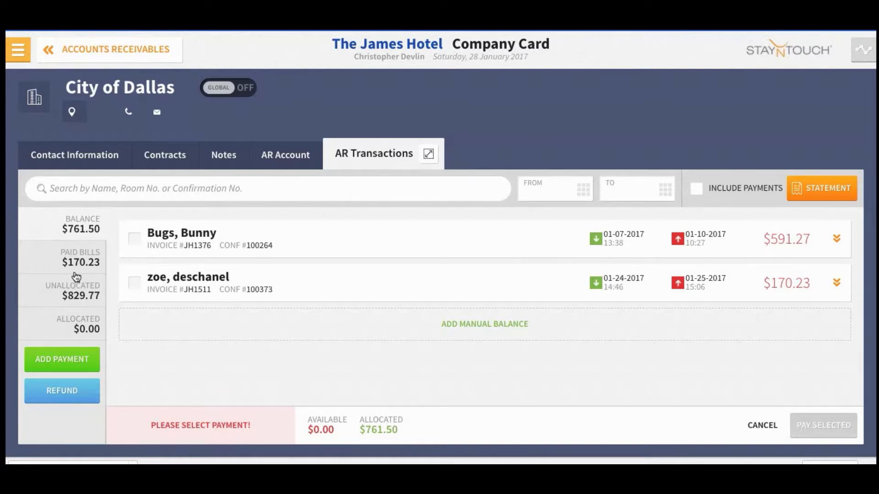
left_click(71, 326)
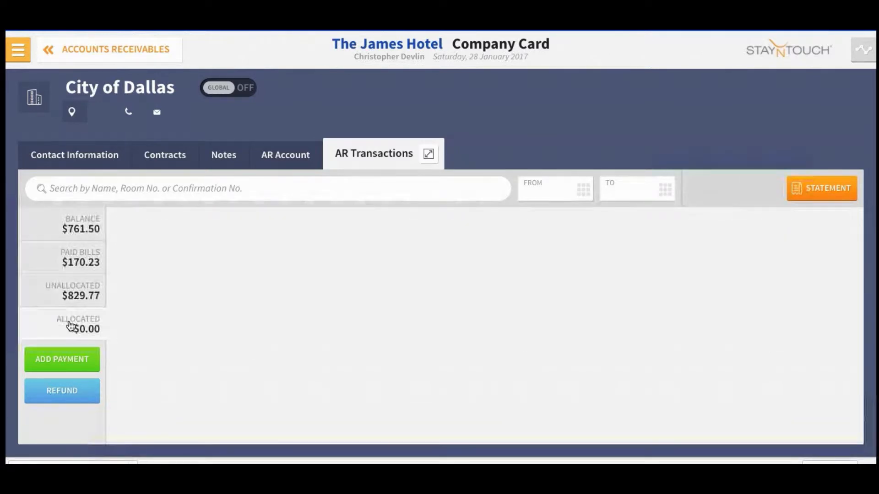
left_click(69, 293)
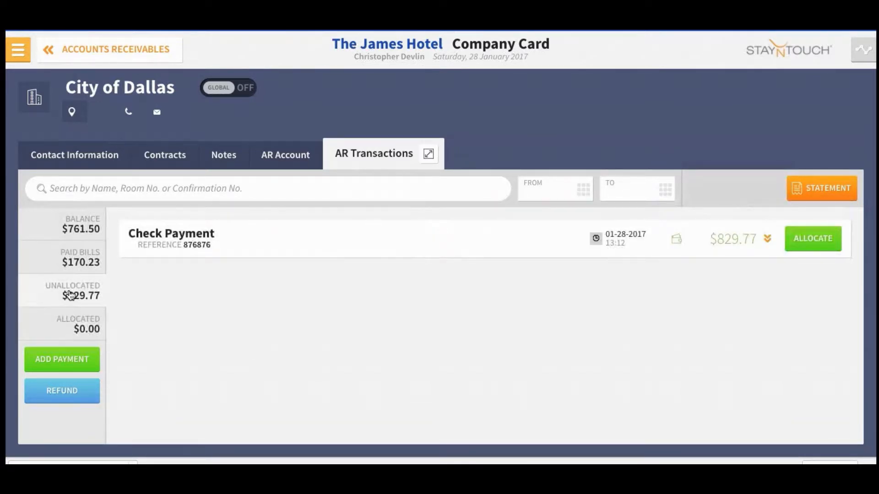
left_click(75, 262)
left_click(75, 225)
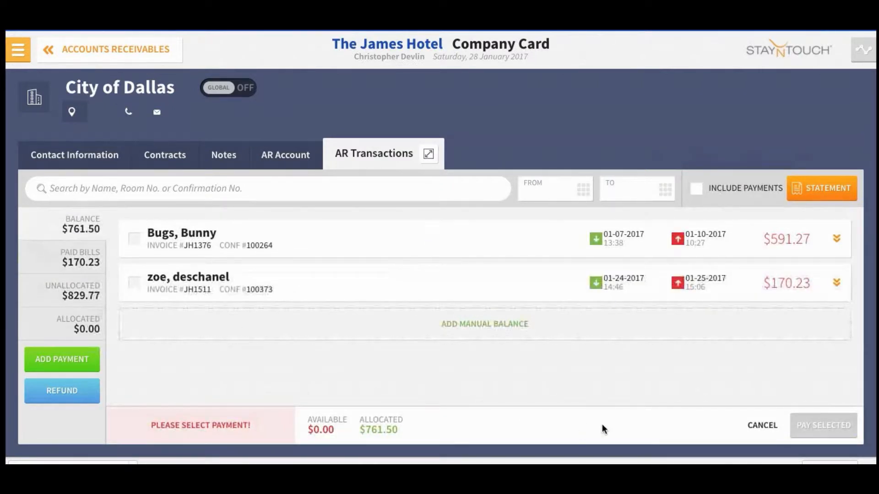
Step: Expand the $591.27 invoice and review its room charges, taxes and parking fees
left_click(833, 242)
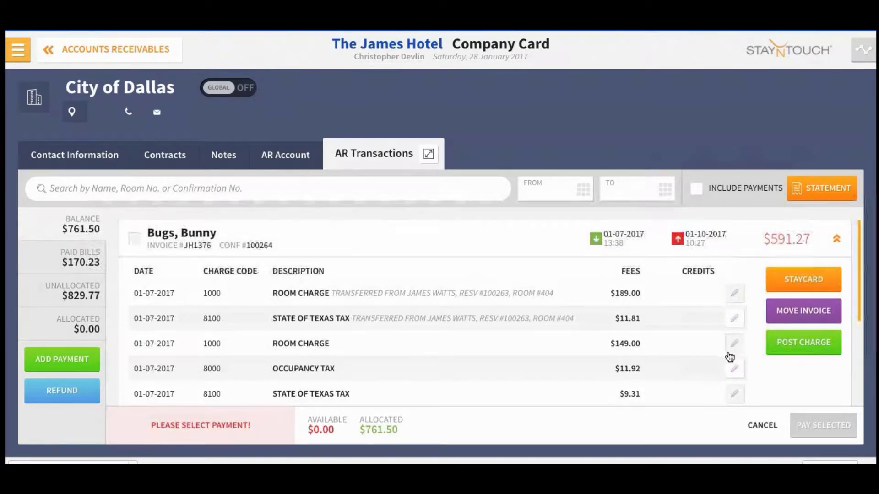
scroll(755, 375, "down", 5)
scroll(755, 375, "up", 5)
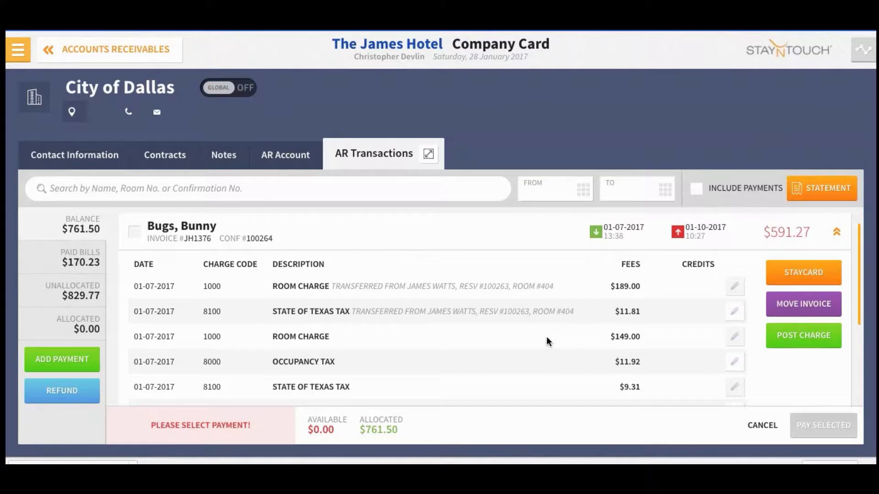
scroll(547, 336, "down", 1)
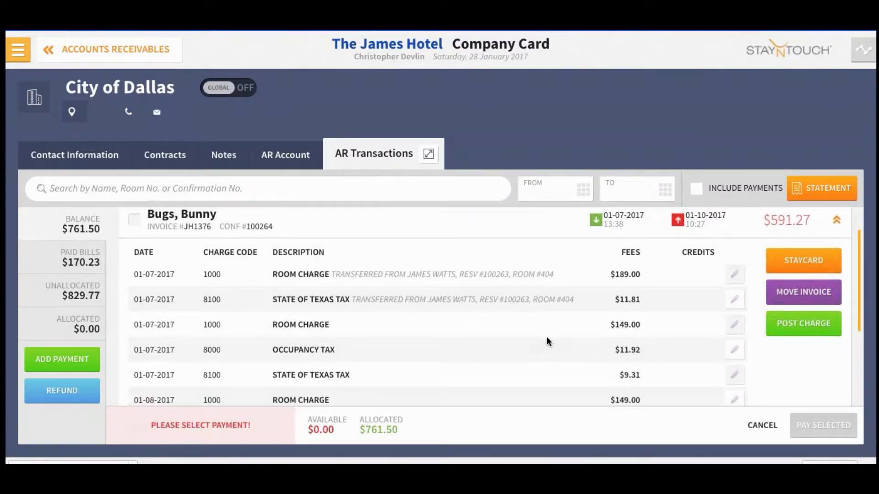
scroll(546, 336, "down", 1)
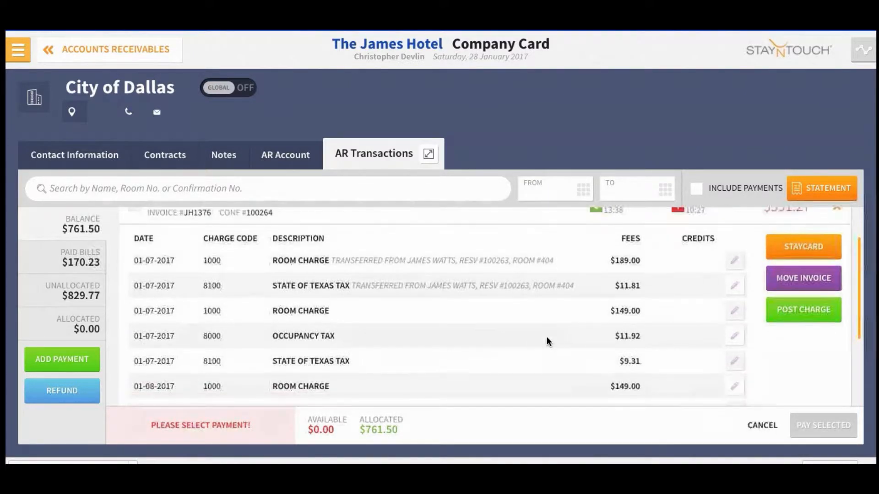
Step: Adjust the first $189.00 room charge down to 179
left_click(734, 263)
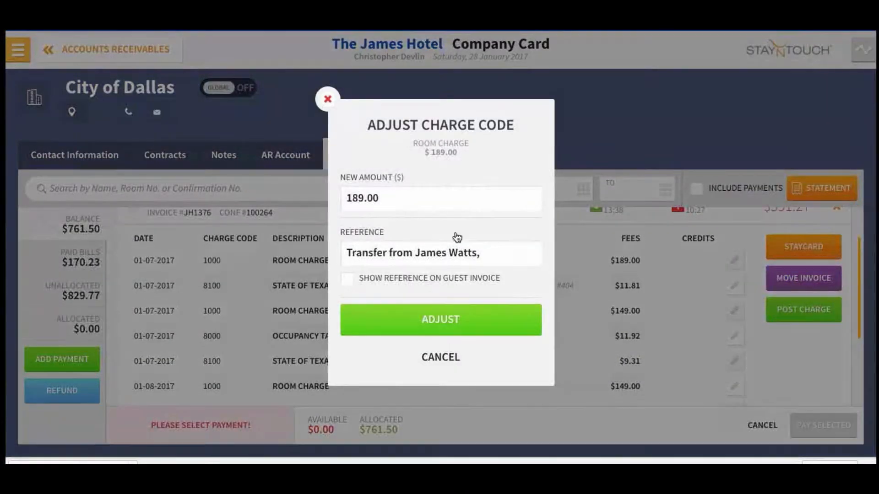
left_click_drag(401, 202, 323, 199)
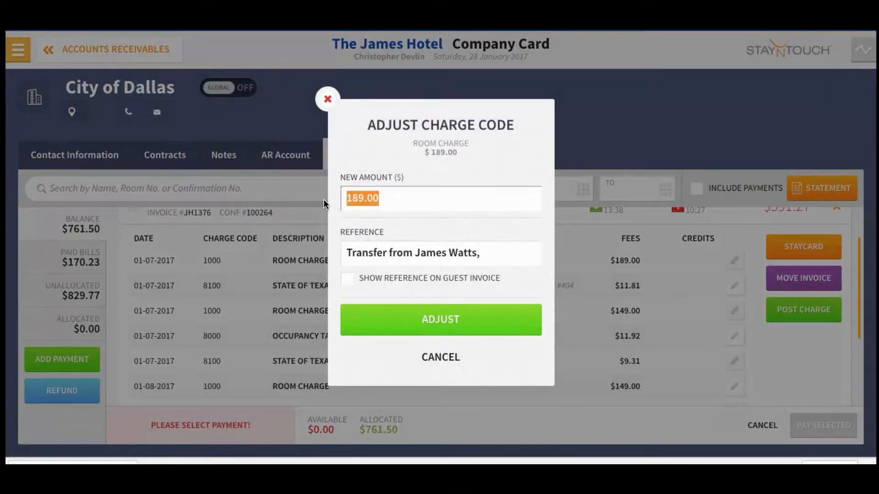
type("179")
key("Tab")
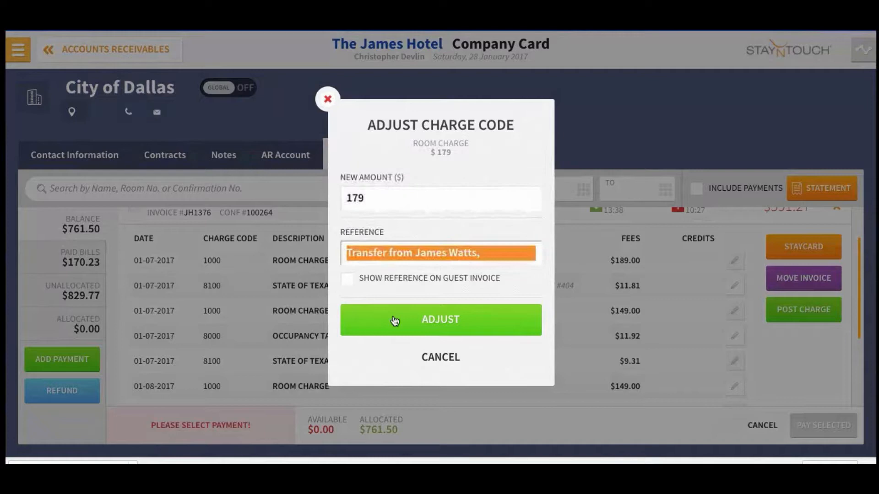
left_click(426, 321)
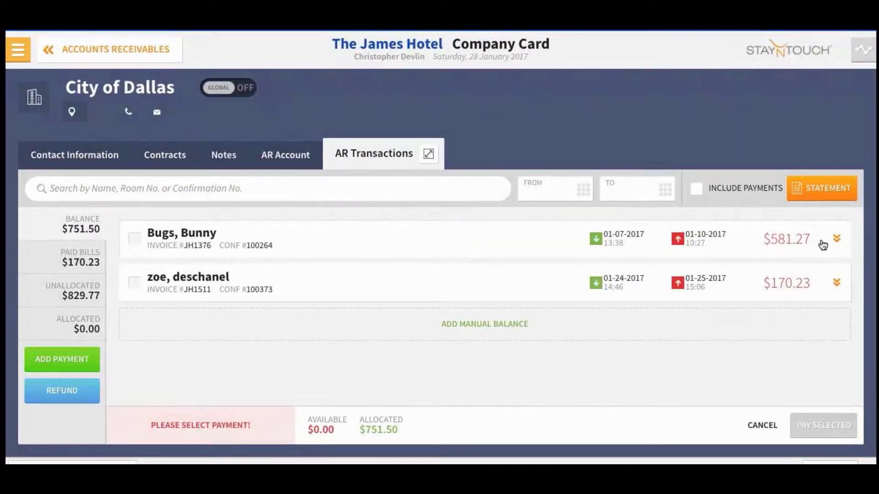
Step: Re-expand the now $581.27 invoice to review the adjusted charges
left_click(822, 241)
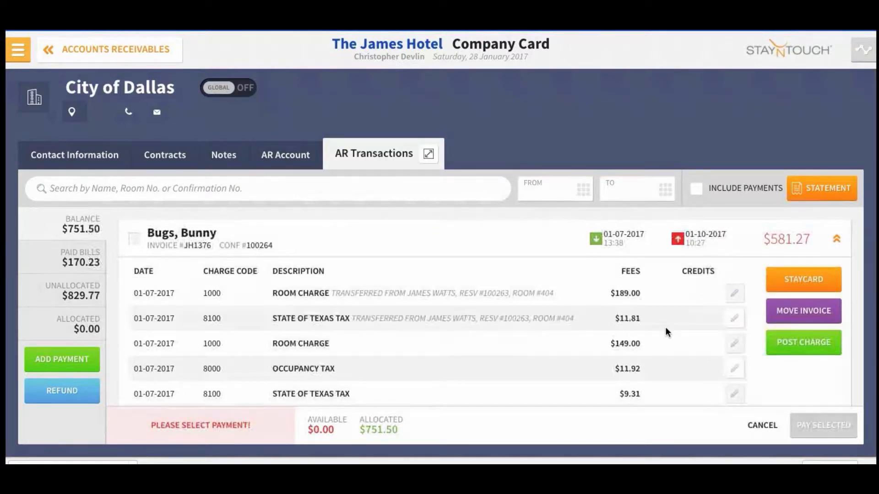
scroll(666, 327, "down", 5)
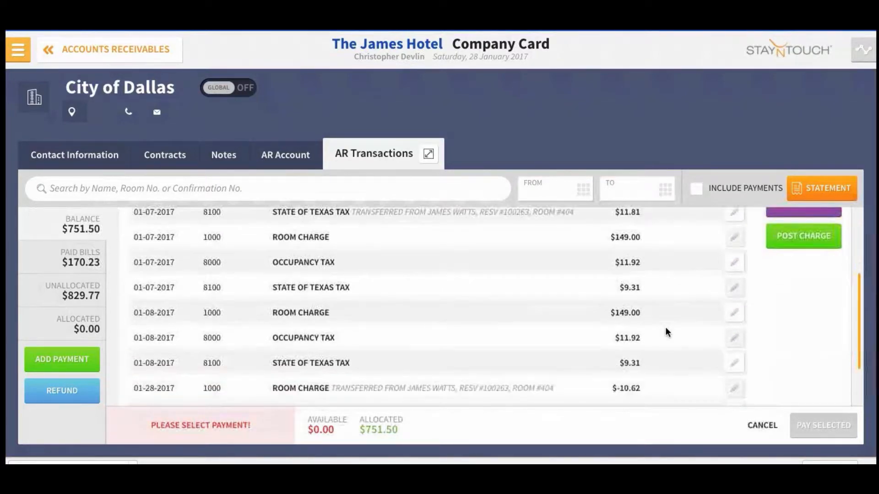
scroll(666, 327, "down", 3)
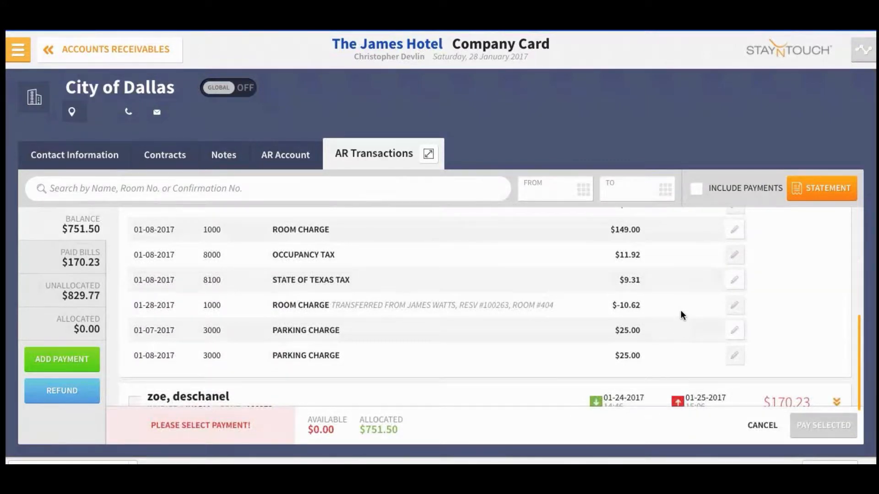
scroll(681, 309, "up", 8)
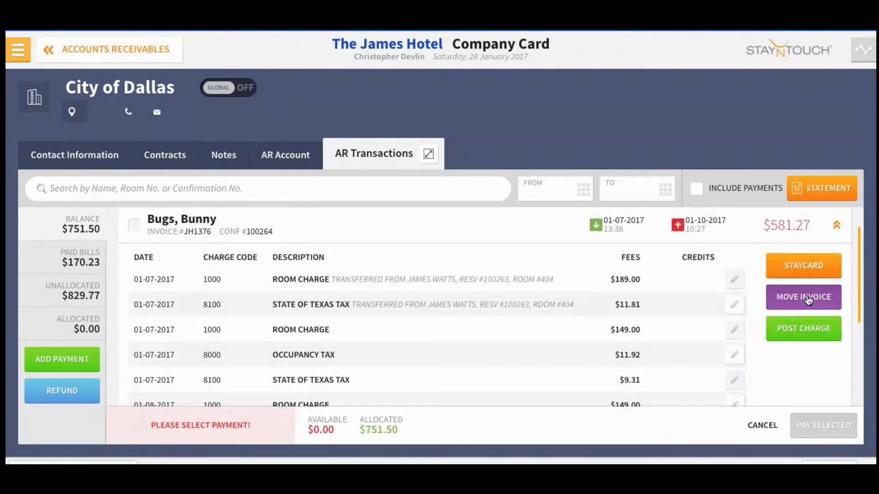
Step: Move invoice JH1376 to the Universal Studios Florida AR account, searching 'univ'
left_click(805, 298)
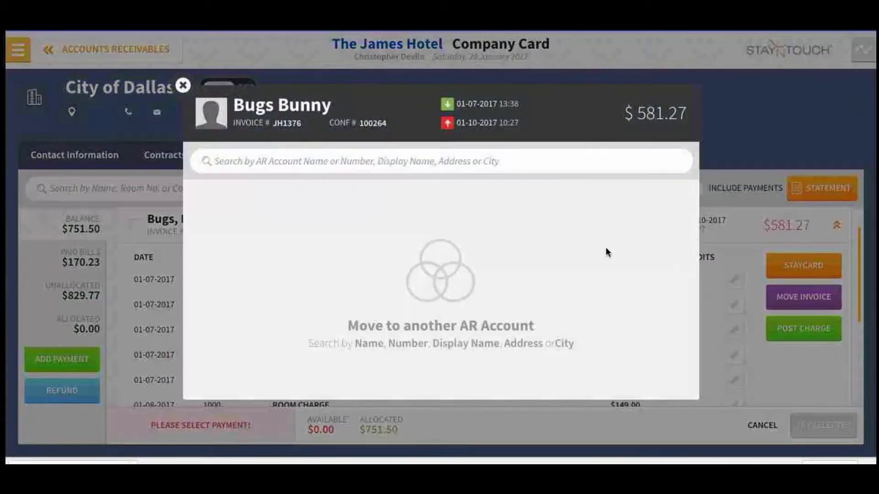
left_click(510, 166)
type("univ")
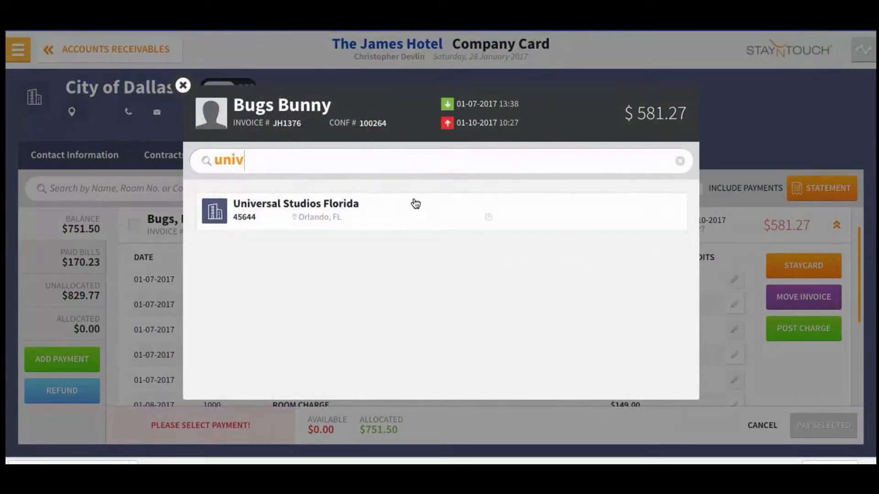
left_click(416, 204)
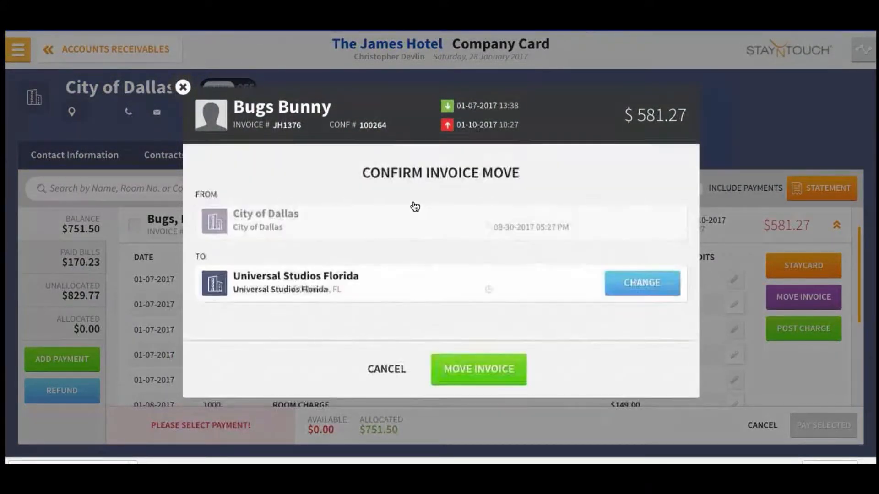
left_click(486, 366)
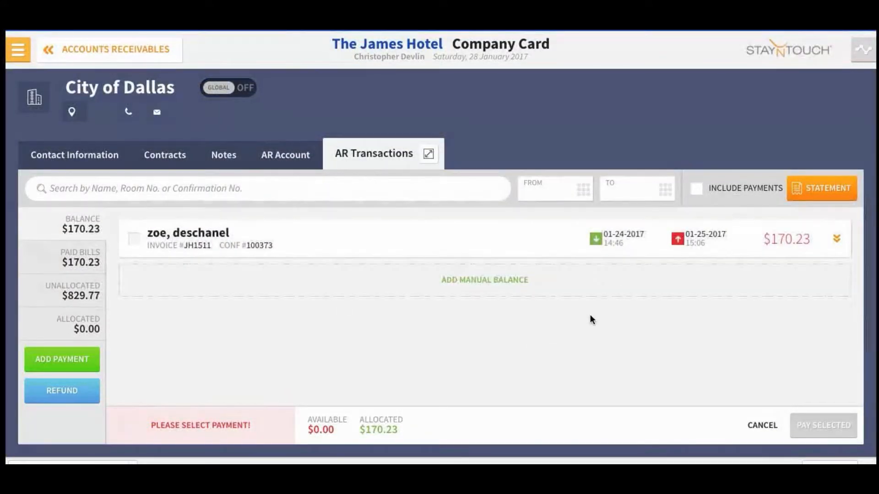
Step: Post a $25.00 Room Charge to invoice JH1511
left_click(837, 240)
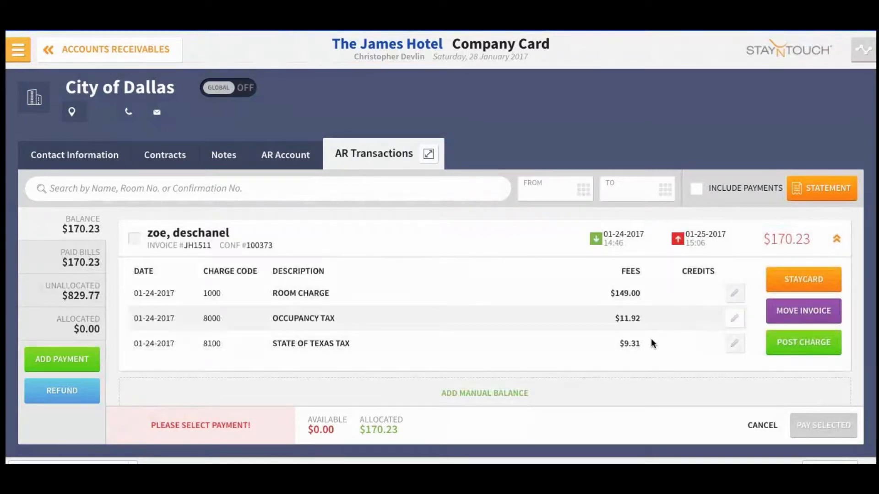
left_click(780, 344)
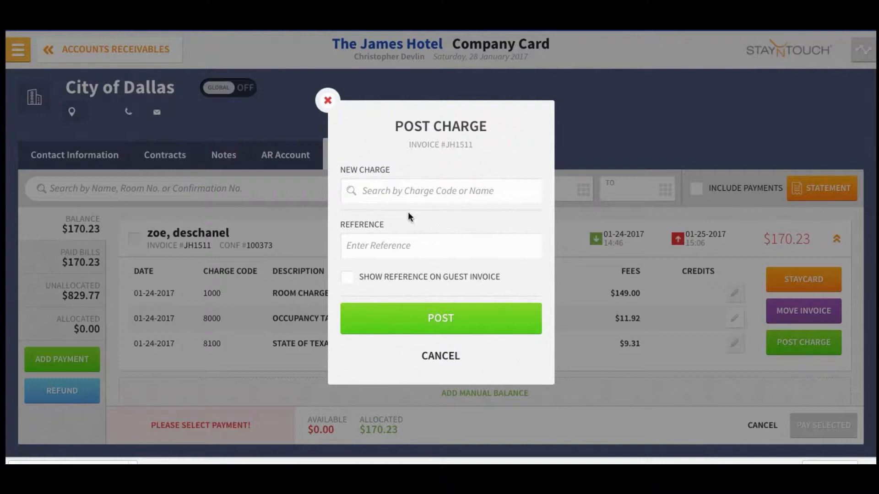
left_click(405, 192)
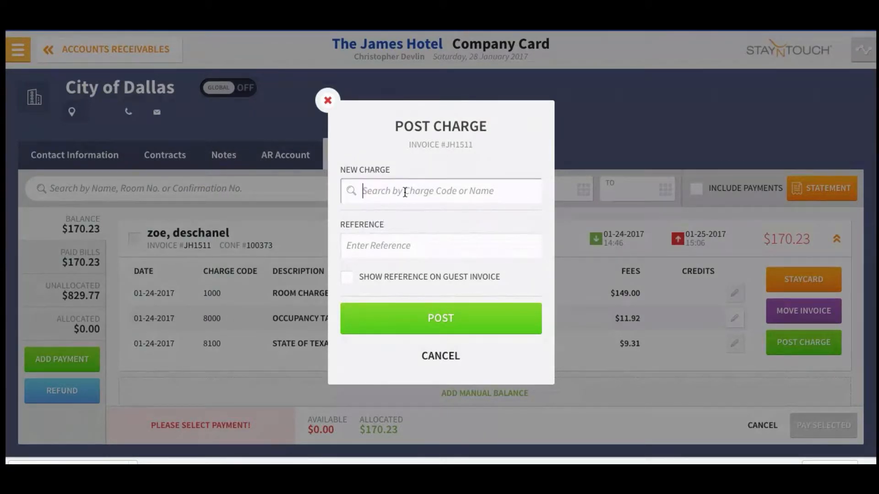
type("roo")
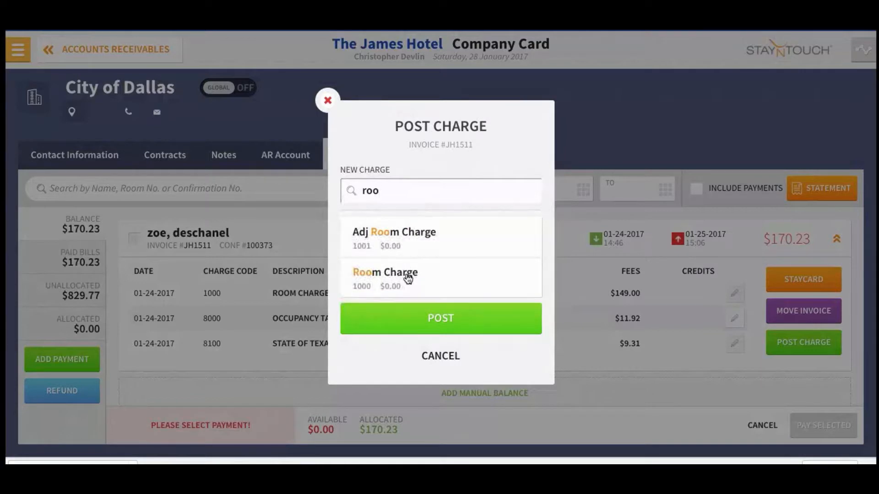
left_click(407, 278)
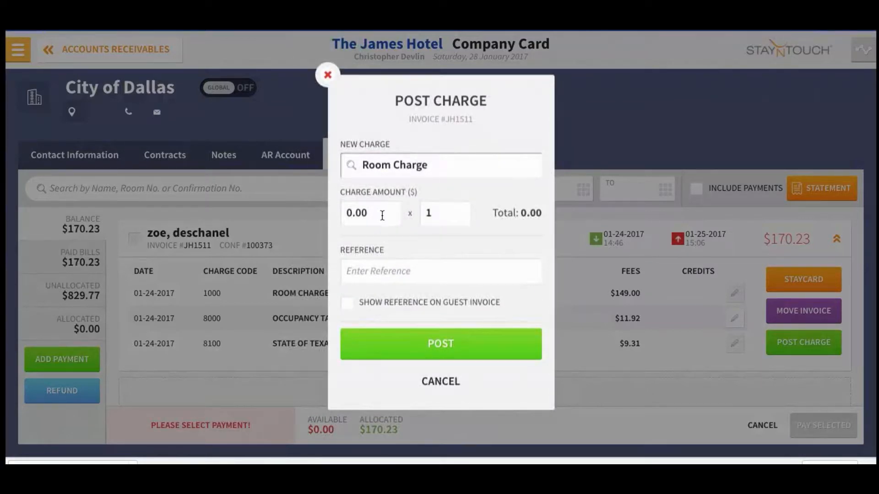
left_click(382, 215)
type("25")
key("Tab")
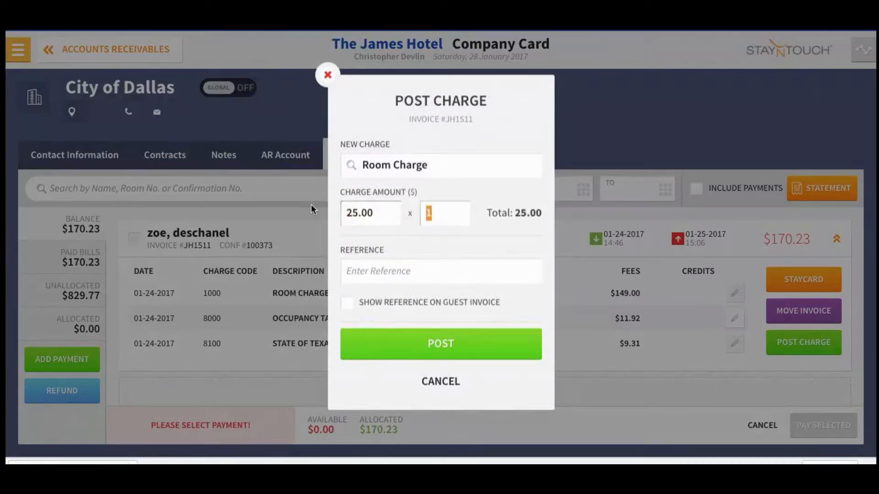
left_click(398, 347)
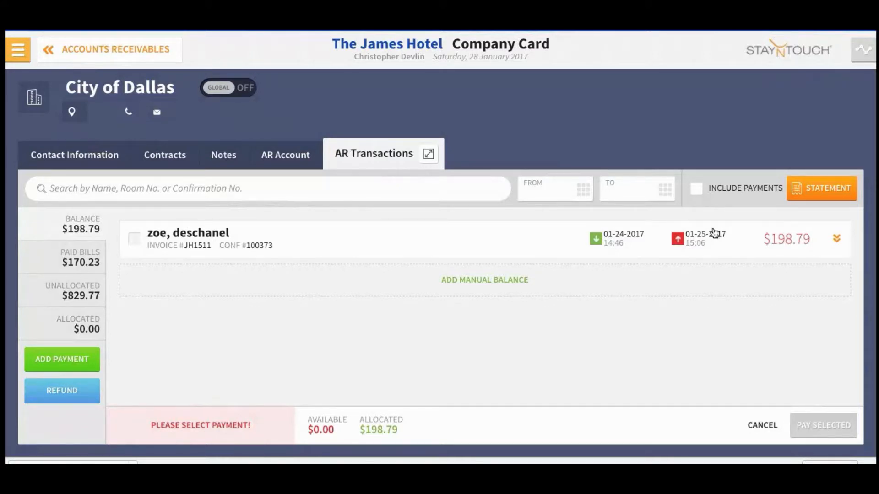
left_click(81, 231)
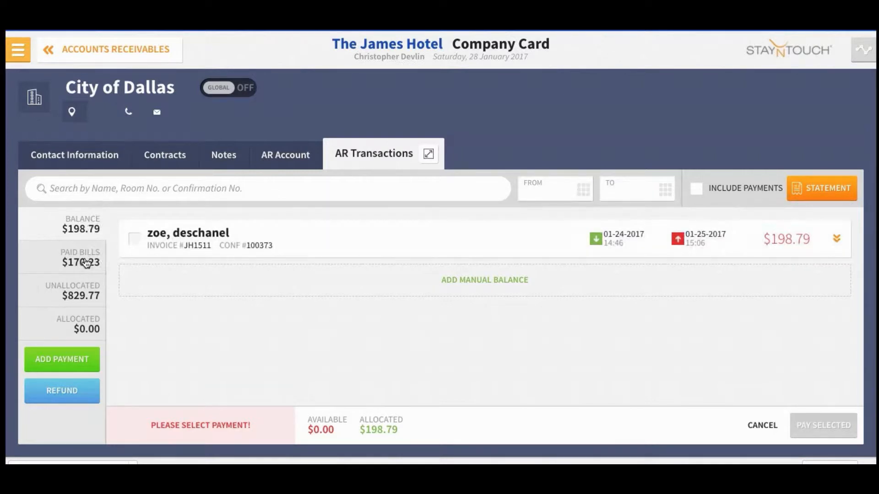
left_click(583, 195)
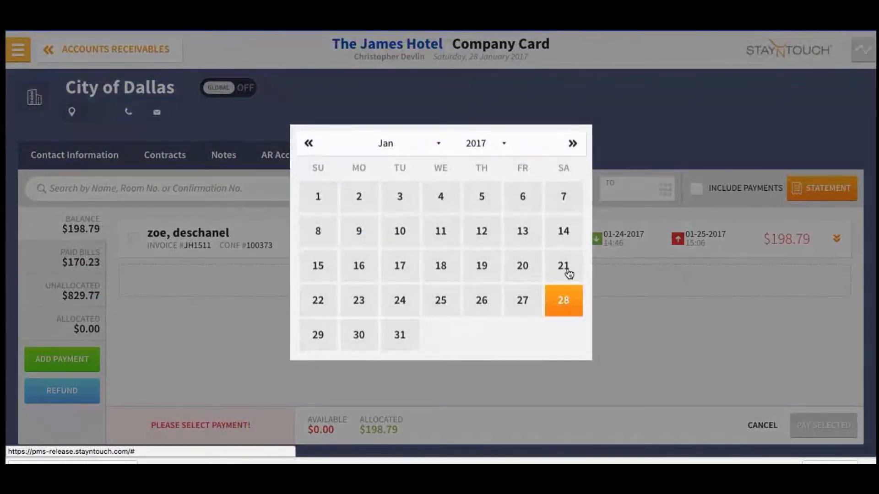
left_click(564, 300)
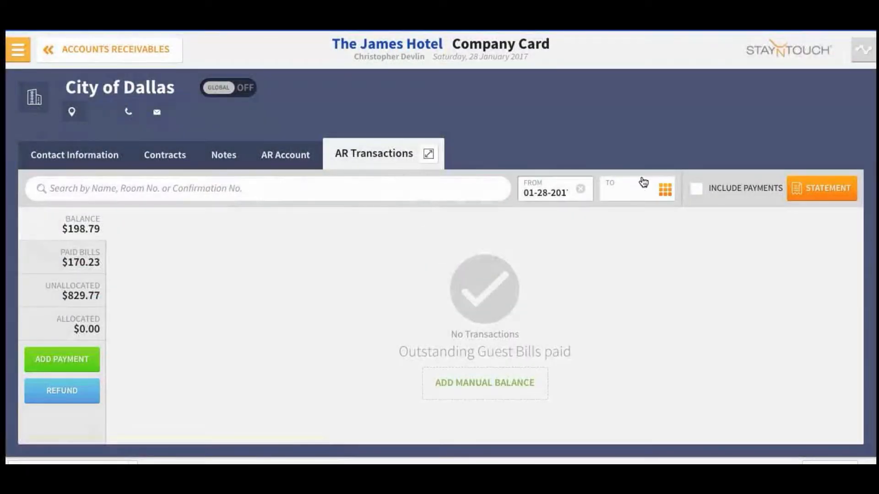
left_click(580, 187)
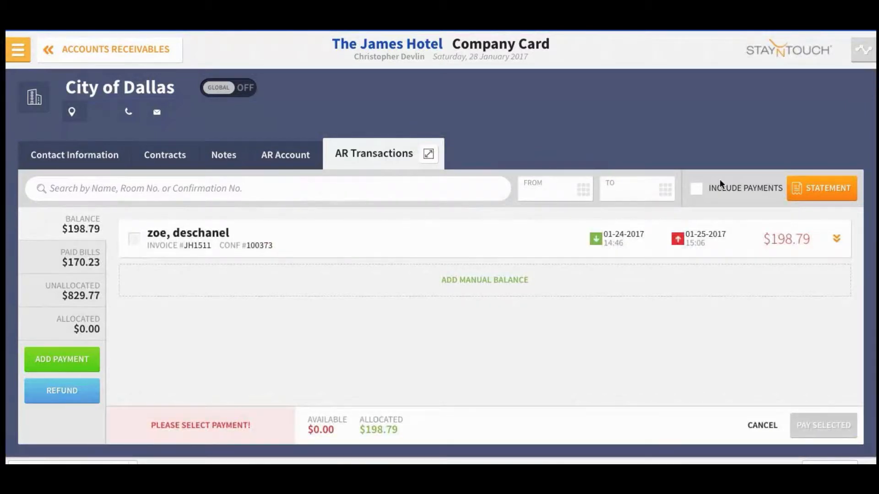
Step: Print the City of Dallas statement and zoom into the print preview
left_click(823, 191)
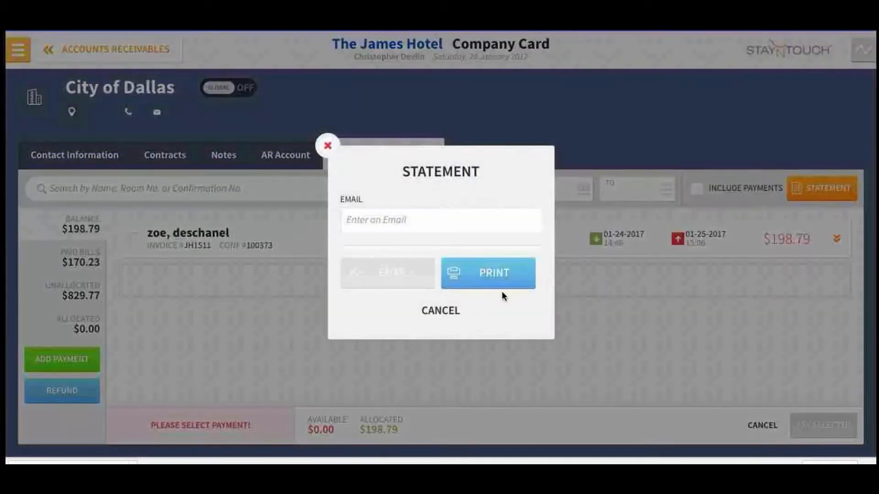
left_click(494, 274)
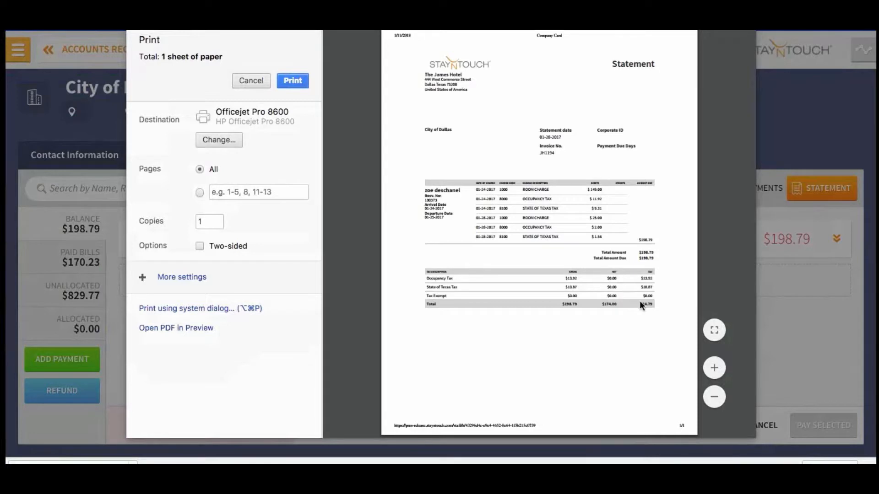
left_click(719, 369)
left_click(721, 369)
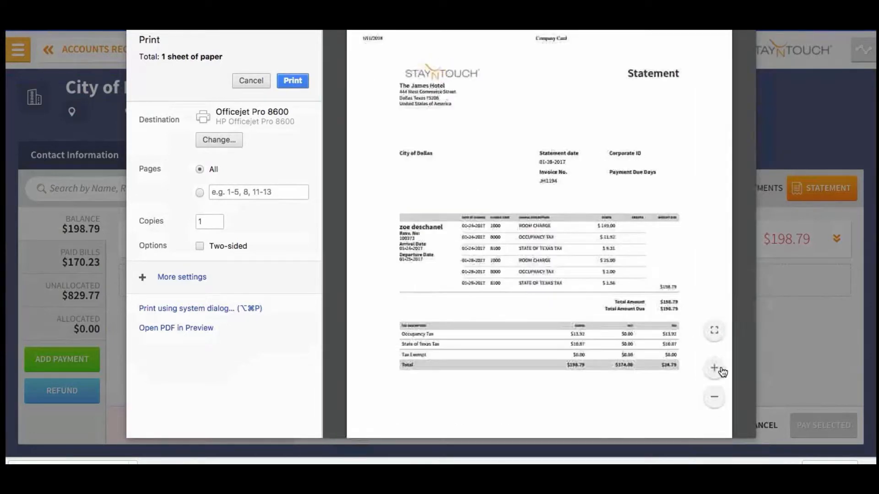
left_click(720, 368)
left_click(720, 369)
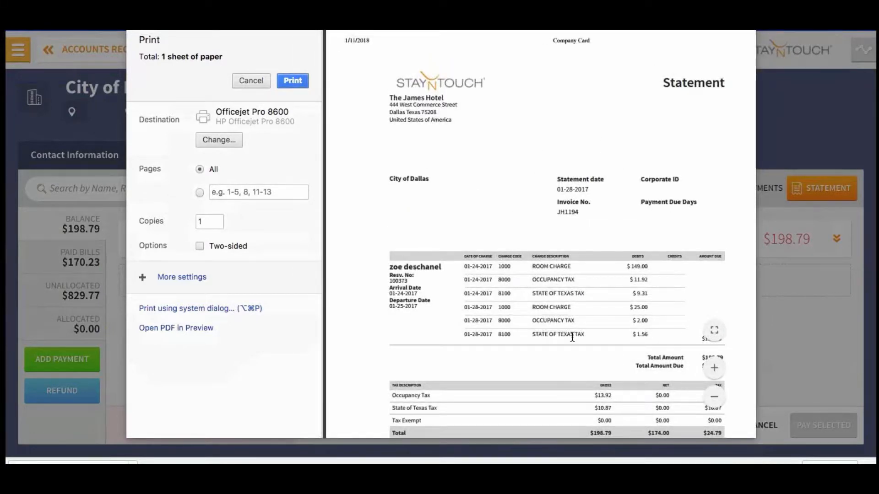
Step: Review the statement preview, finish the print dialog, and cancel the Statement dialog
scroll(572, 338, "down", 5)
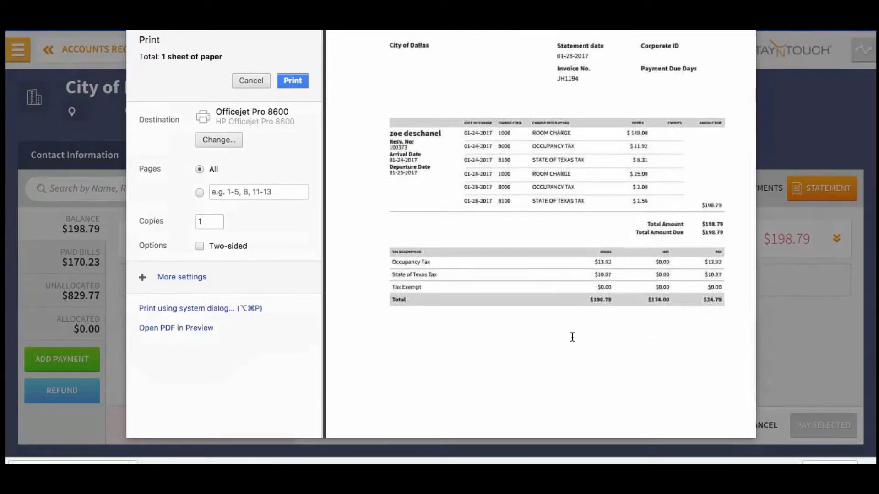
scroll(572, 338, "right", 1)
scroll(572, 337, "up", 1)
scroll(572, 337, "up", 3)
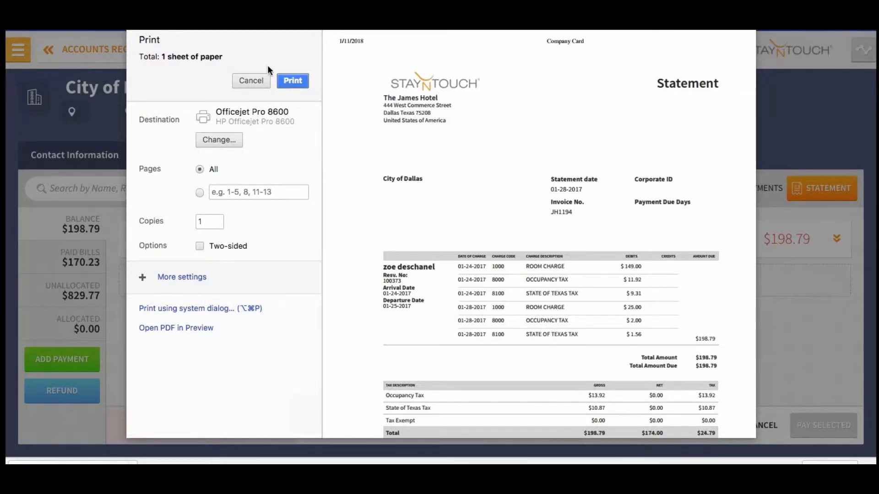
left_click(251, 81)
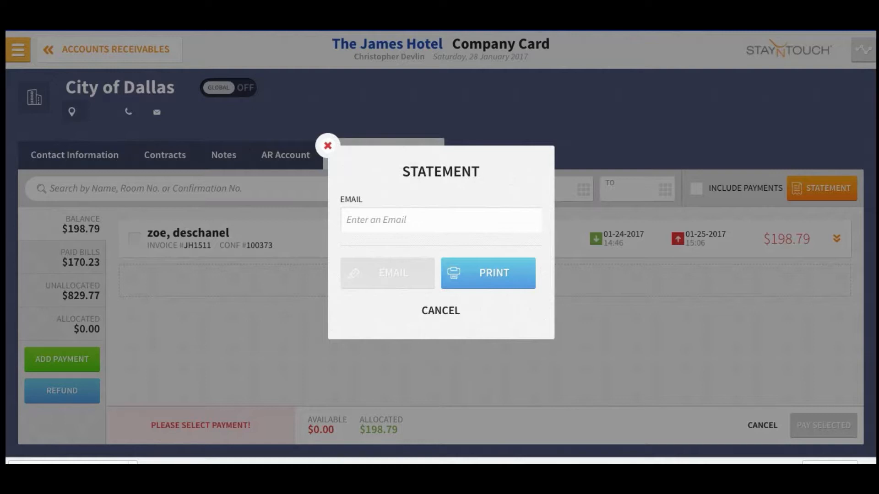
left_click(431, 313)
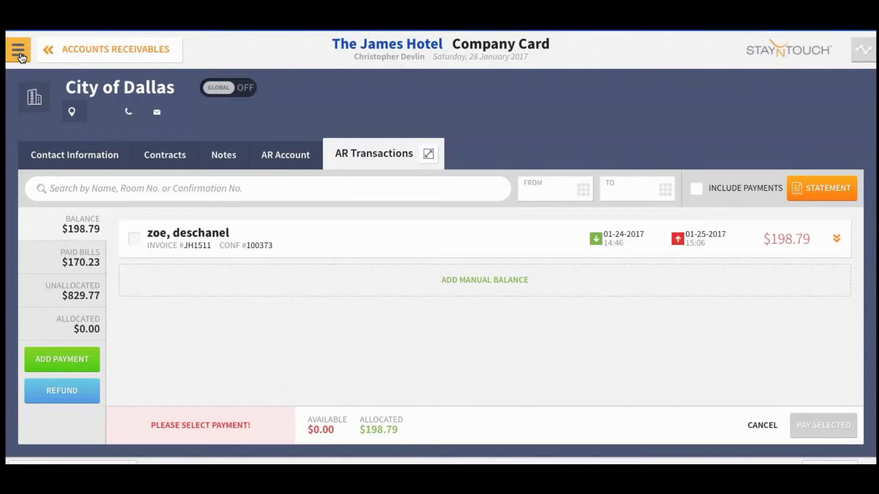
Step: Search reservations for 'Exampl' from the Dashboard and open the room 119 stay card
left_click(18, 51)
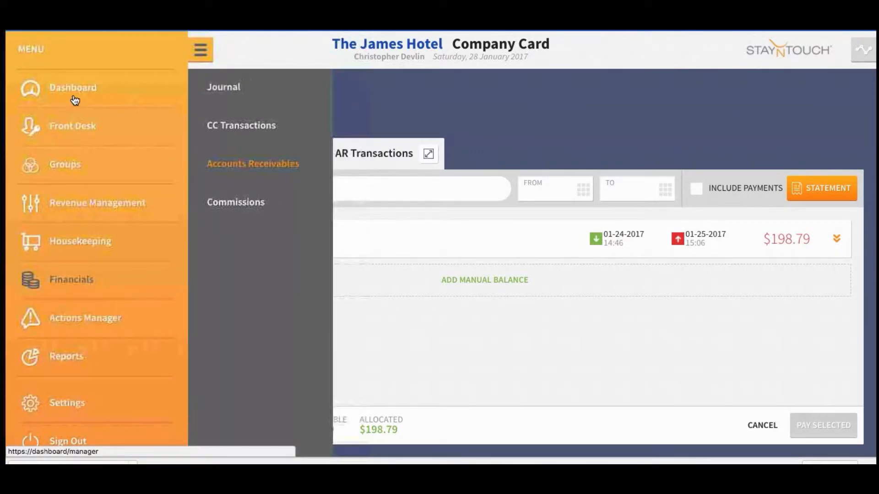
left_click(72, 92)
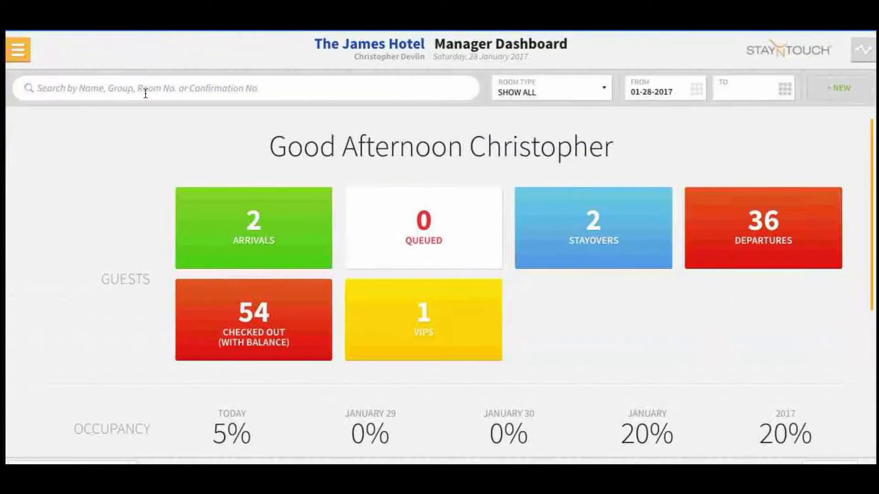
left_click(244, 91)
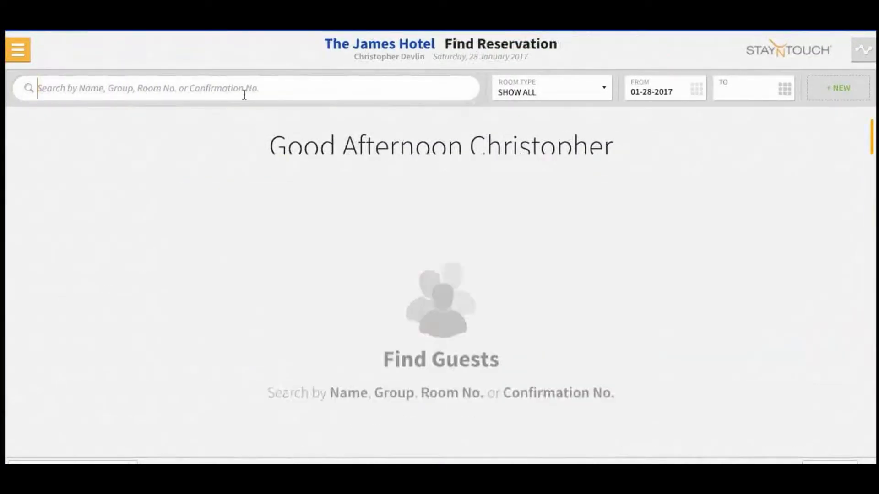
type("Exampl")
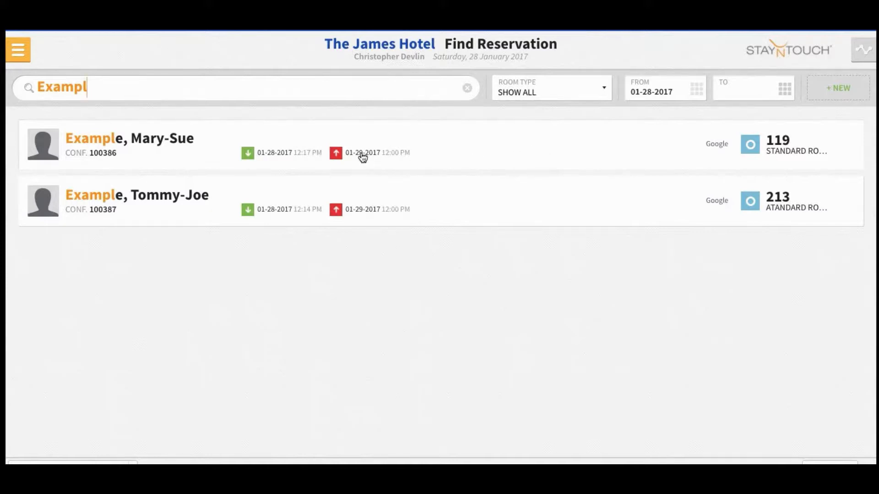
left_click(428, 142)
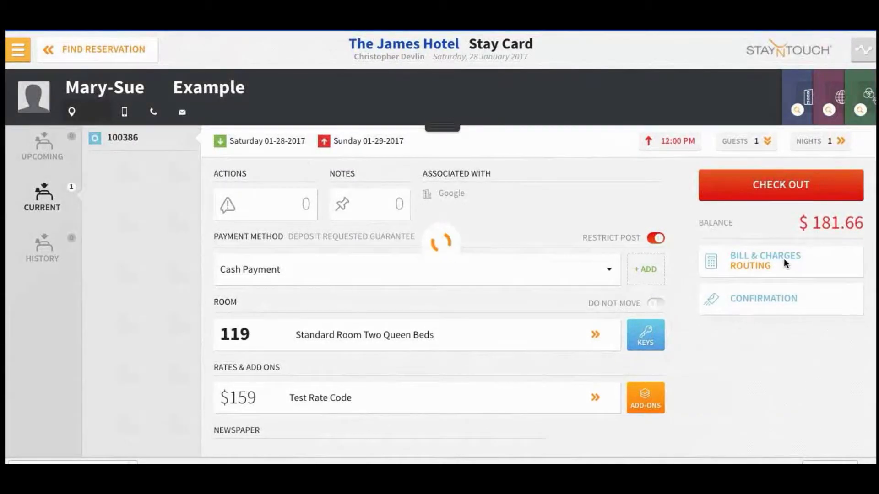
Step: Pay Bill #2's $181.66 balance to Direct Bill
left_click(760, 260)
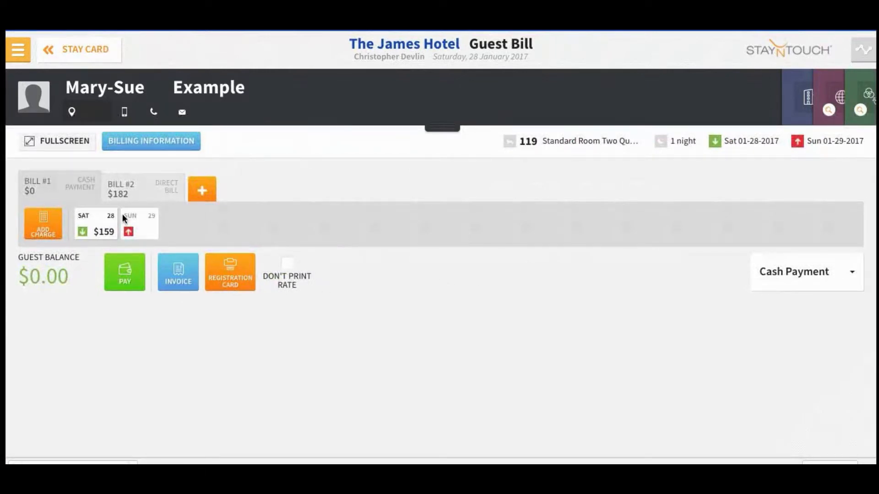
left_click(130, 197)
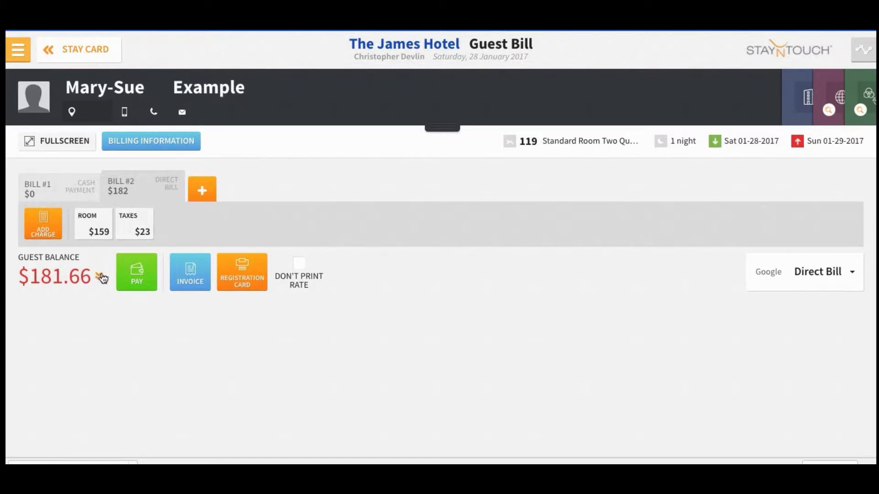
left_click(128, 276)
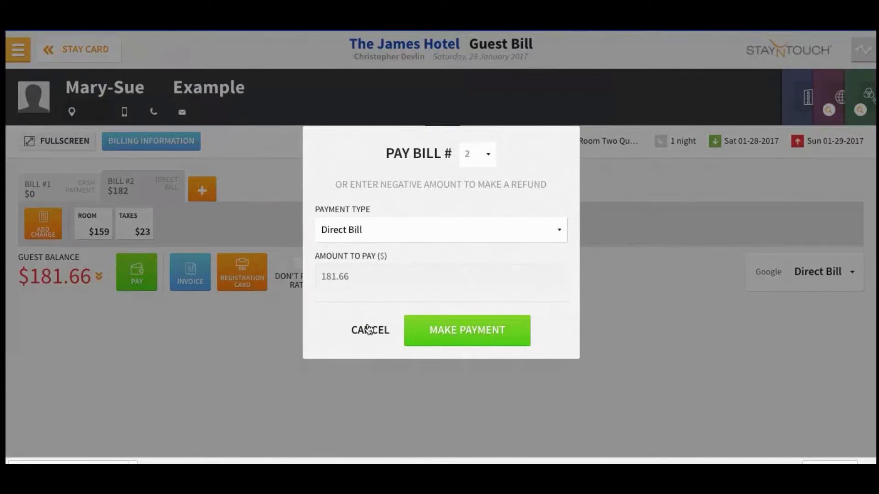
left_click(435, 332)
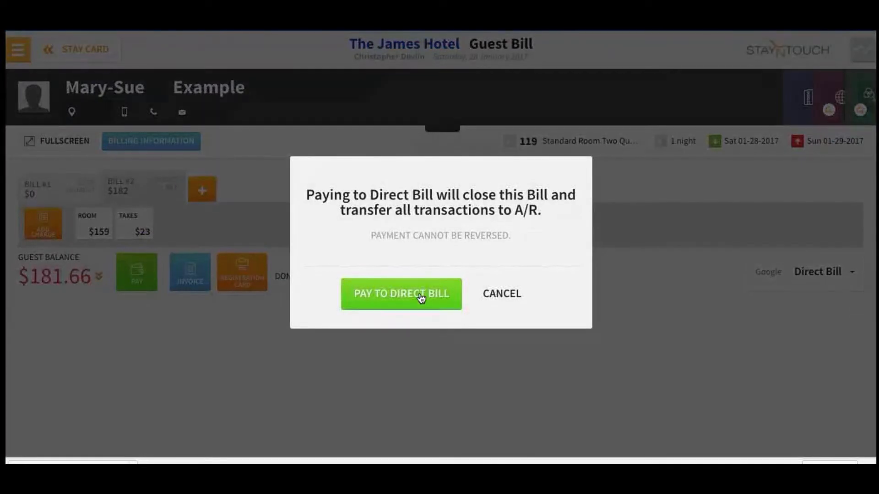
left_click(418, 294)
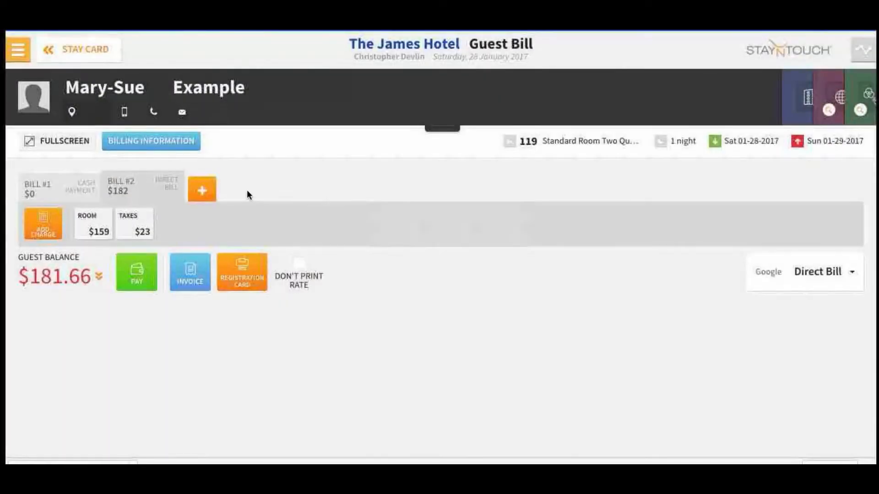
Step: Return from the stay card to the Manager Dashboard
left_click(84, 53)
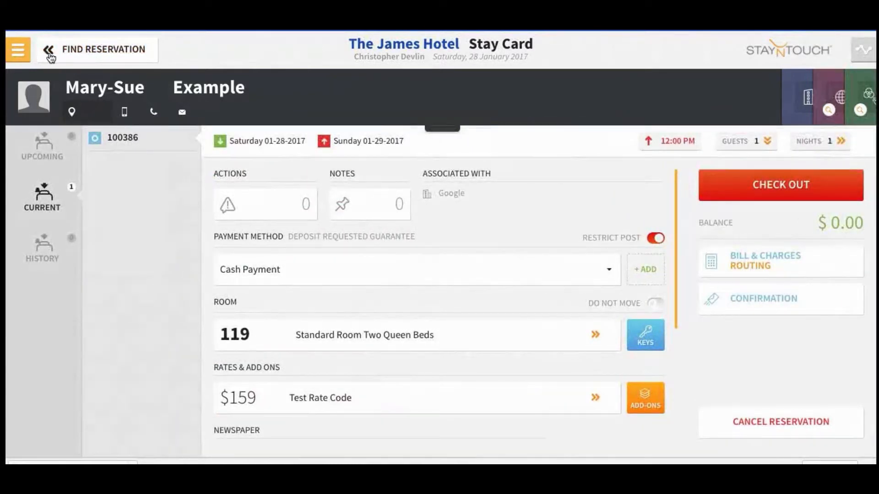
left_click(18, 50)
left_click(73, 88)
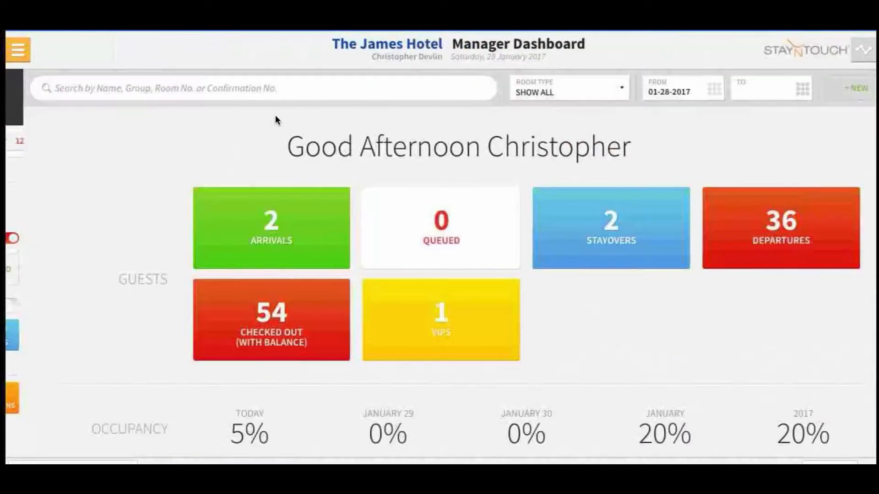
Step: Search reservations for 'Exampl' and open the room 213 reservation
left_click(249, 84)
type("Exampl")
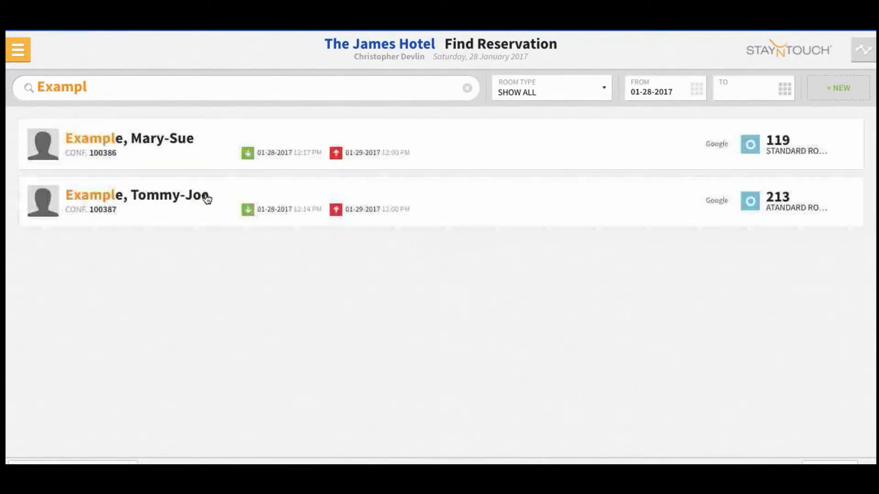
left_click(186, 197)
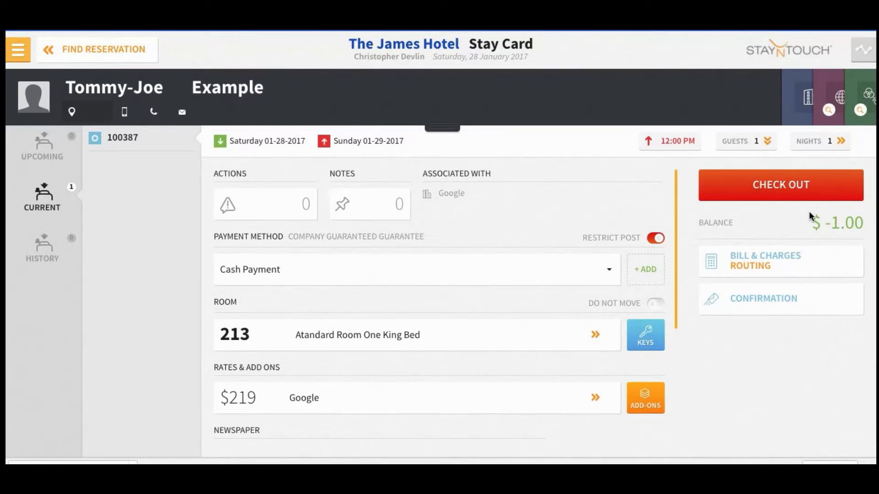
Step: List the charges on Bill #2 ($-1.00), start its payment and view the payment types without choosing one
left_click(783, 268)
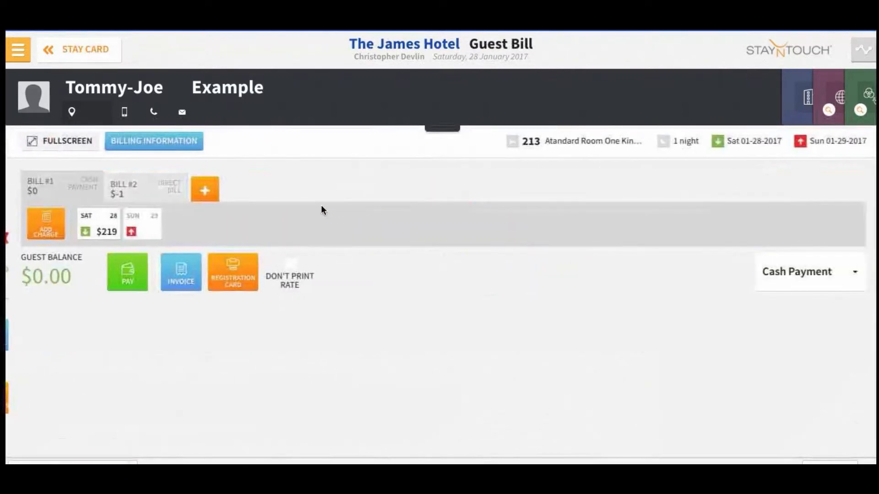
left_click(139, 187)
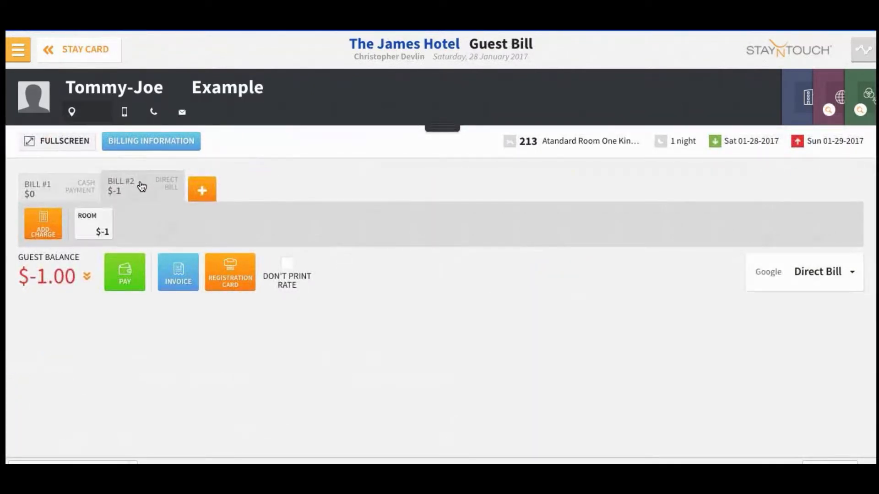
left_click(85, 278)
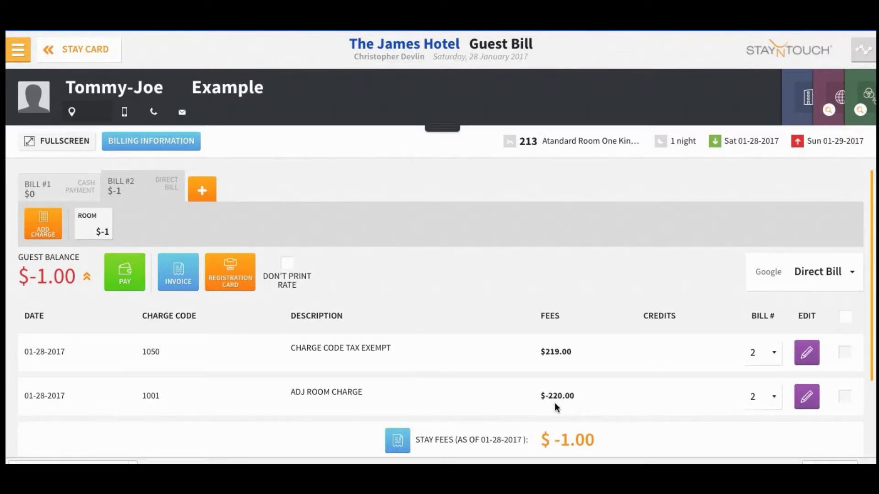
left_click(124, 277)
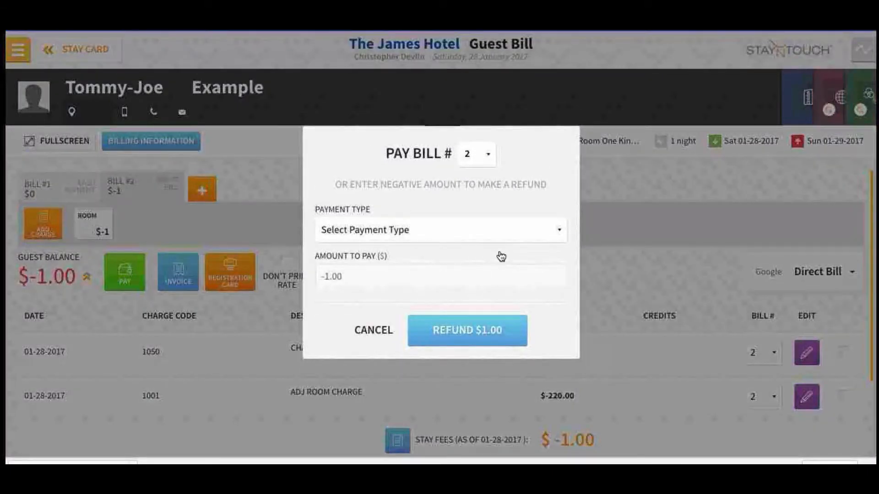
left_click(513, 237)
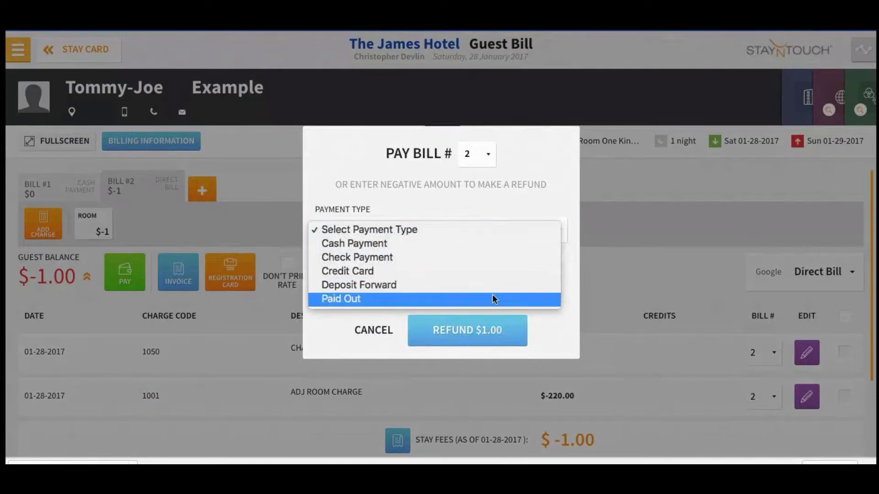
left_click(498, 229)
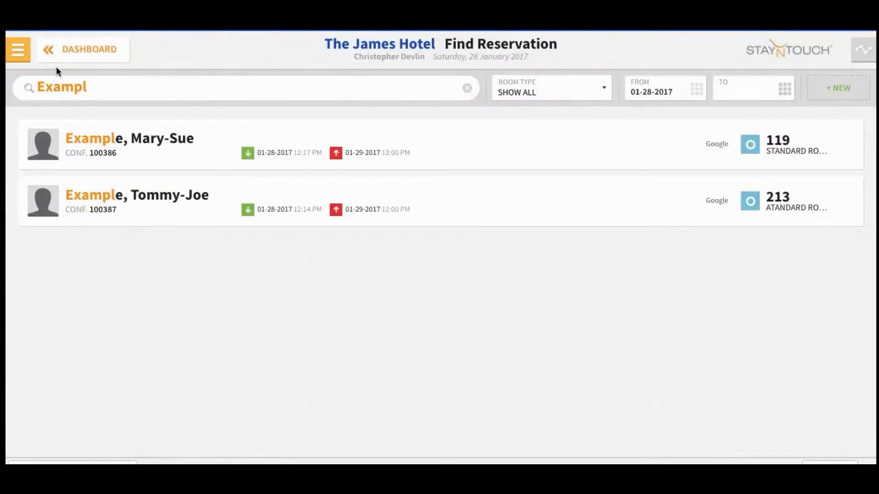
Step: Leave the unpaid refund and return to the Manager Dashboard
left_click(69, 51)
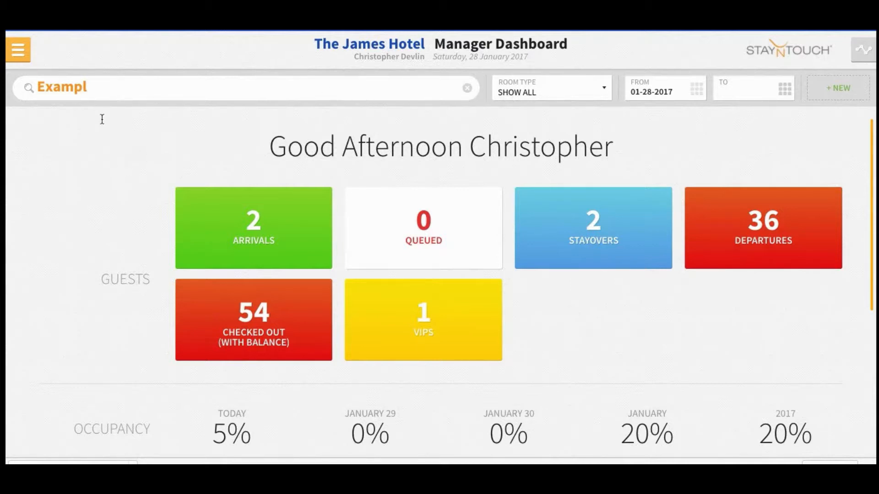
Step: Open City of Dallas under Financials > Accounts Receivables and print its account statement
left_click(22, 53)
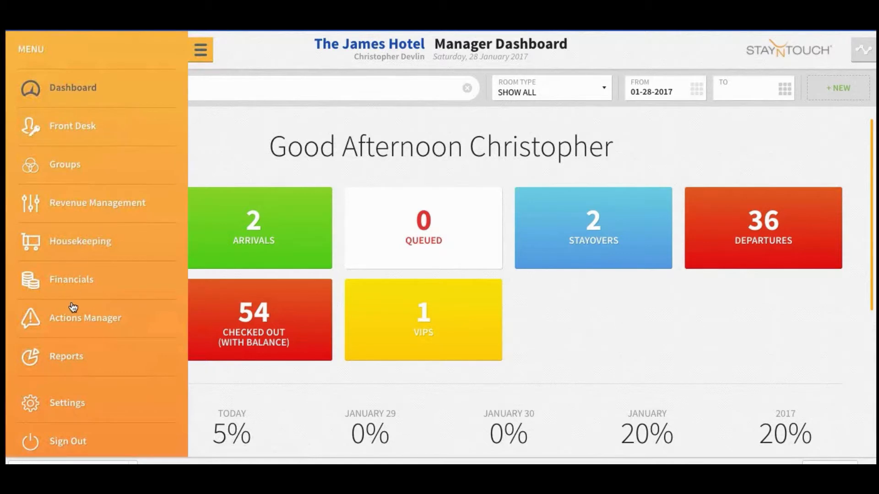
left_click(81, 282)
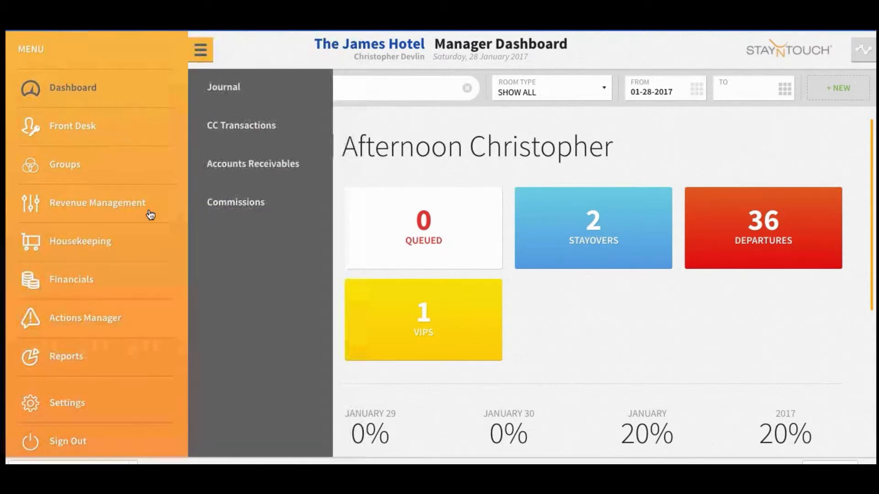
left_click(222, 165)
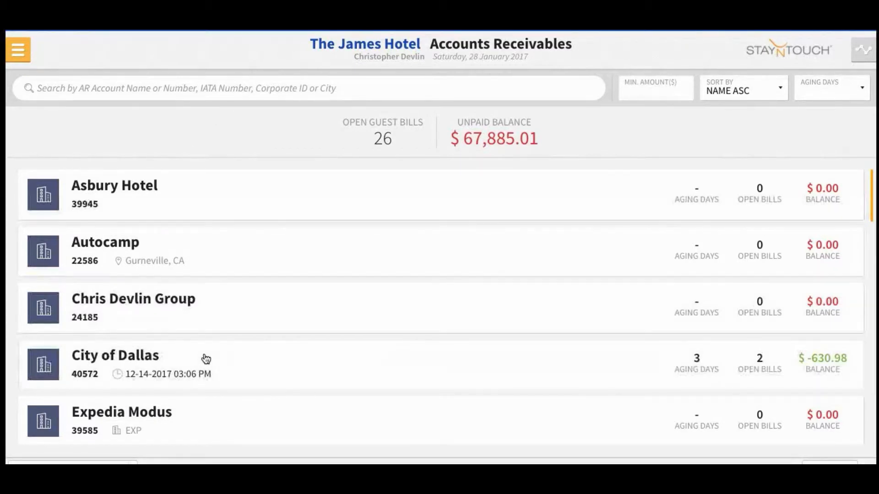
left_click(288, 373)
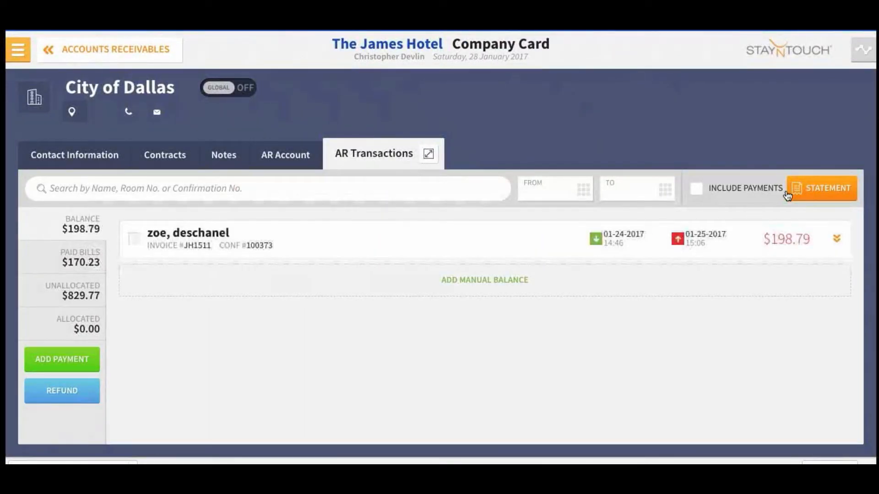
left_click(808, 191)
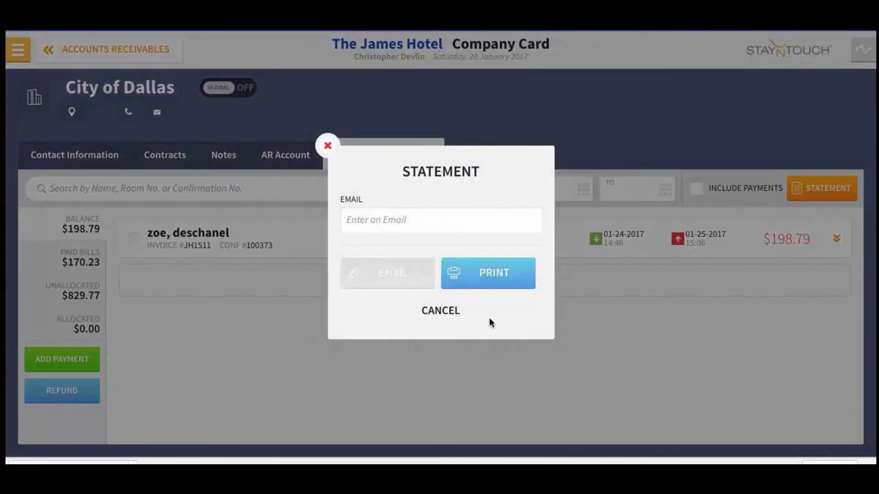
left_click(489, 280)
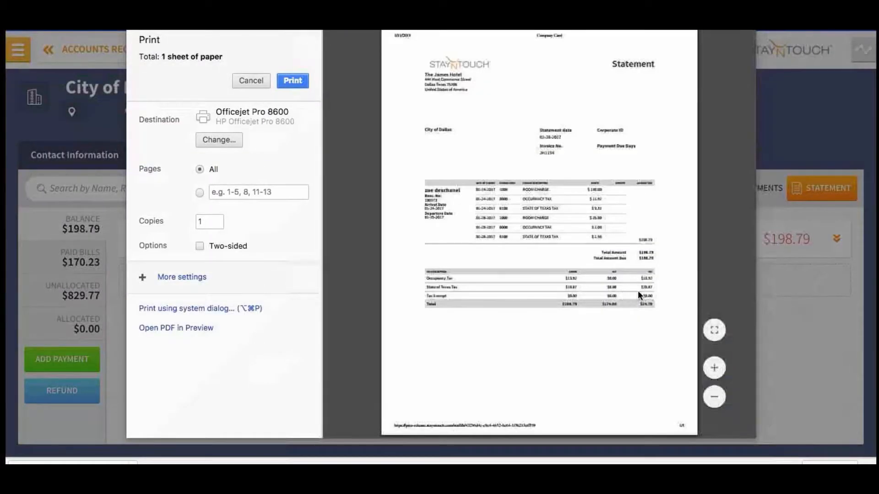
Step: Zoom in and scroll through the $198.79 City of Dallas statement preview, then close it with Escape
left_click(715, 369)
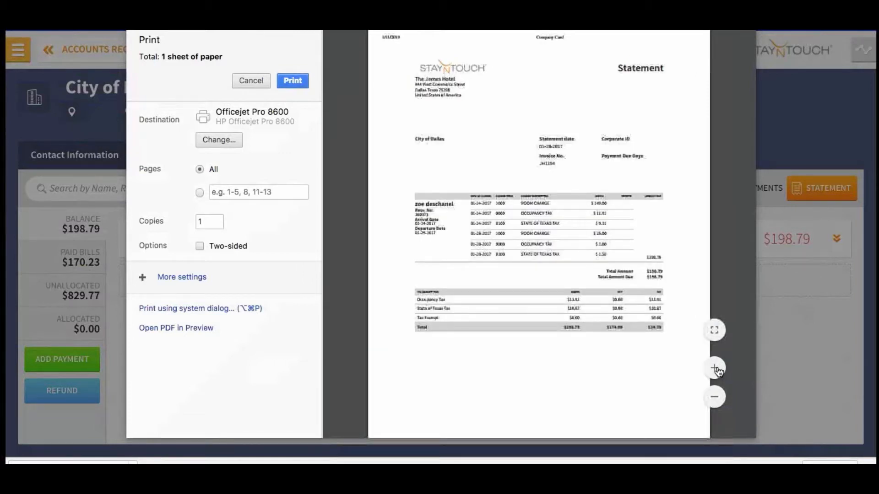
left_click(716, 369)
left_click(715, 369)
left_click(716, 369)
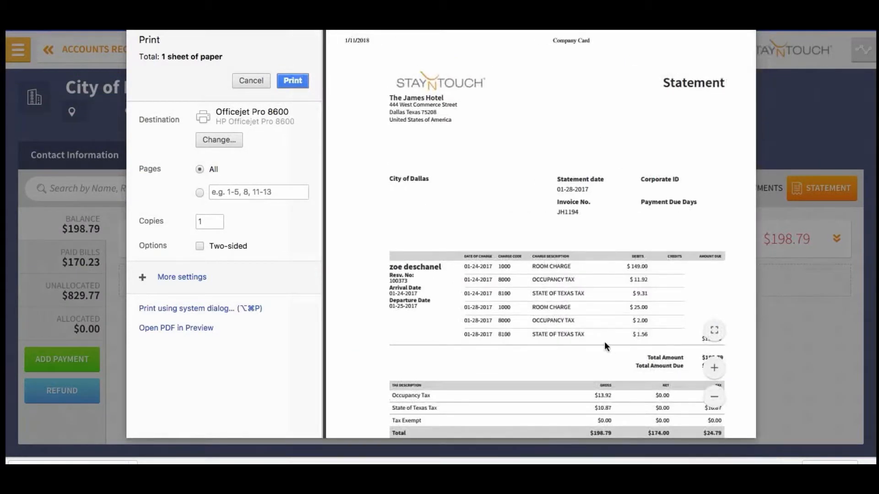
scroll(526, 301, "down", 4)
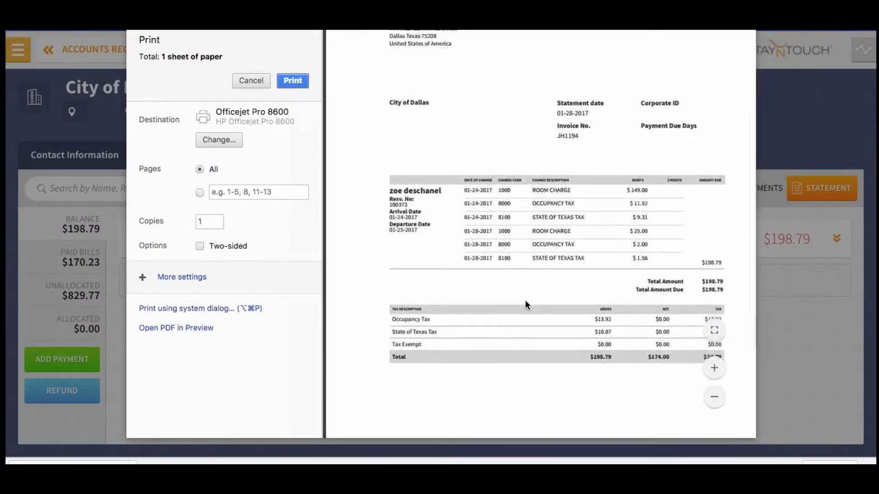
scroll(526, 302, "down", 2)
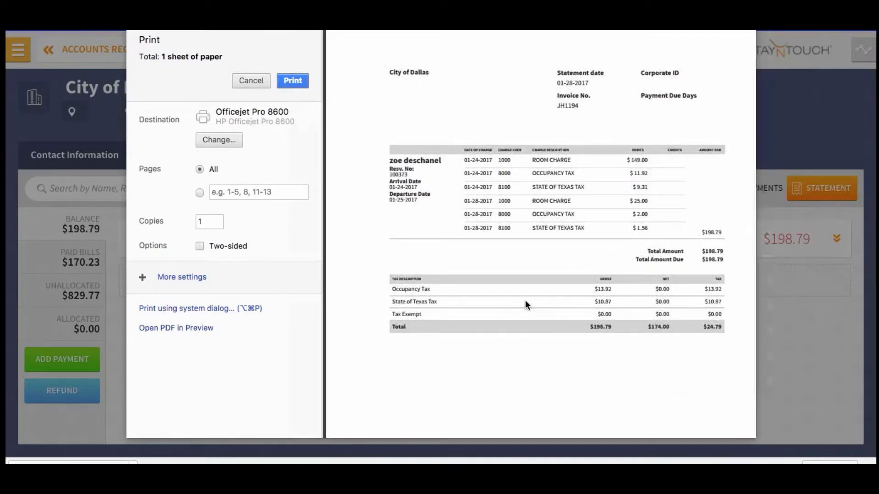
scroll(525, 301, "up", 1)
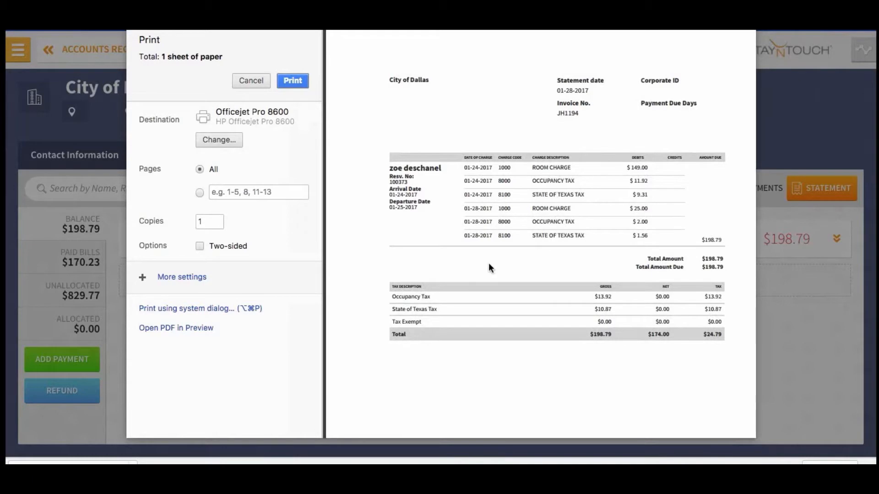
scroll(489, 265, "down", 6)
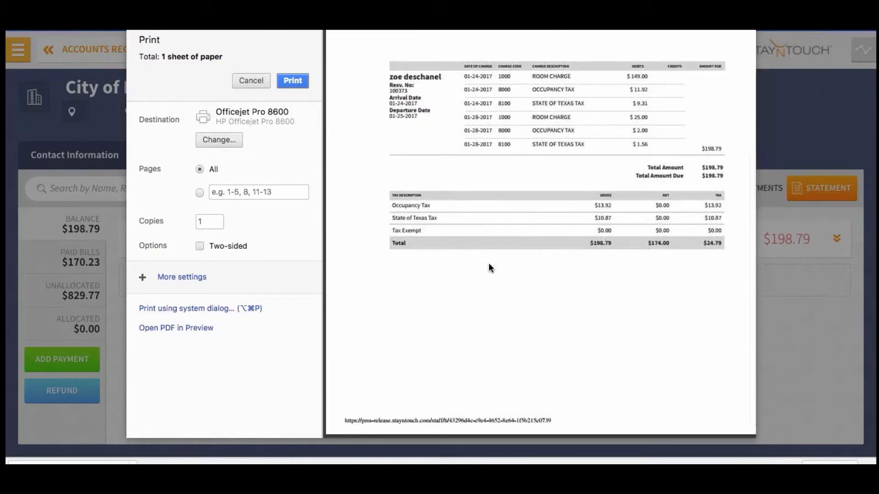
scroll(489, 265, "up", 8)
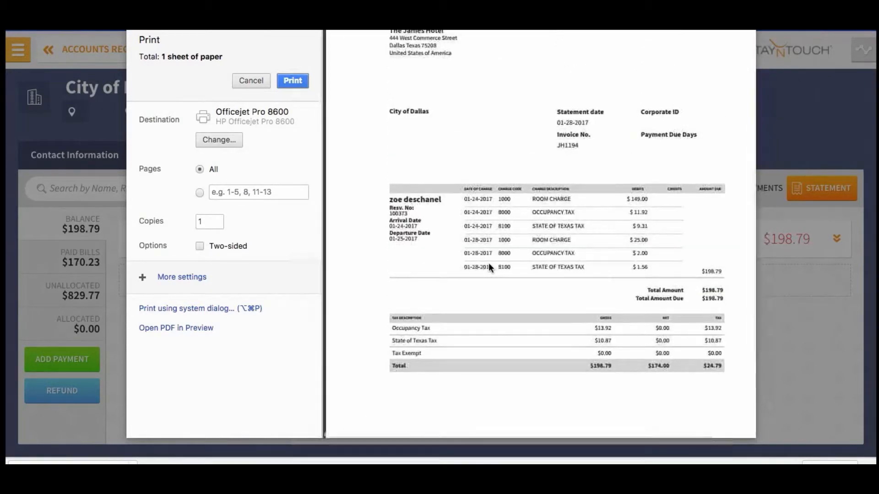
scroll(489, 264, "up", 4)
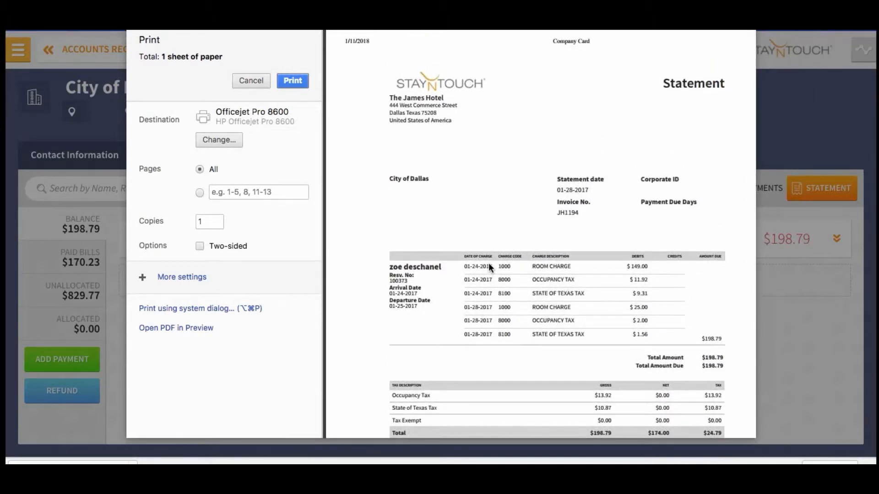
scroll(489, 264, "down", 3)
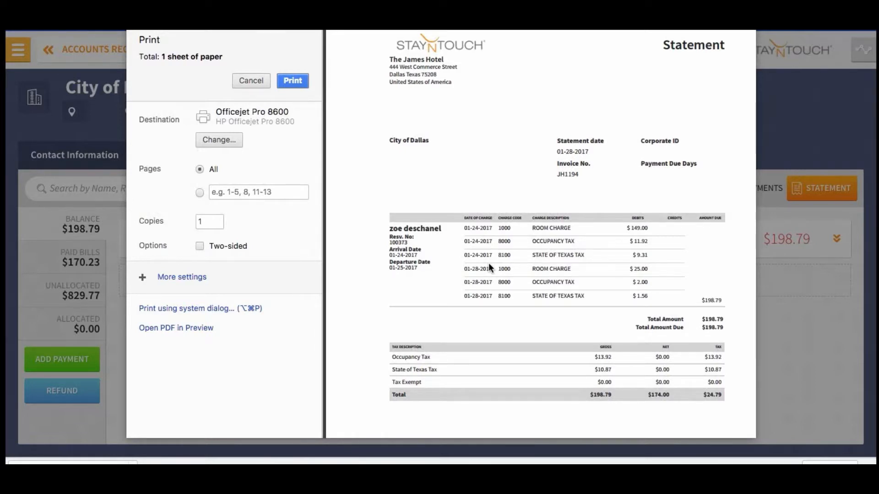
key("Escape")
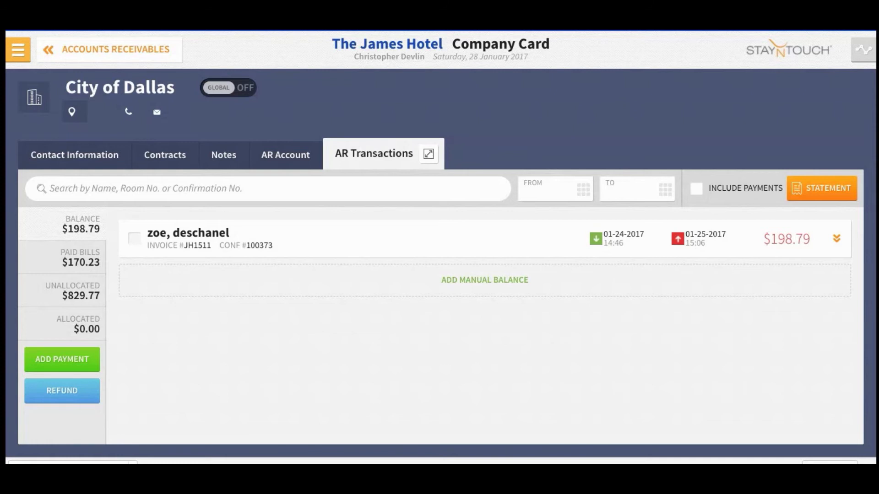
Step: Go to Hotel Admin Settings > Financials > Payment methods and open a blank new payment method form
left_click(19, 50)
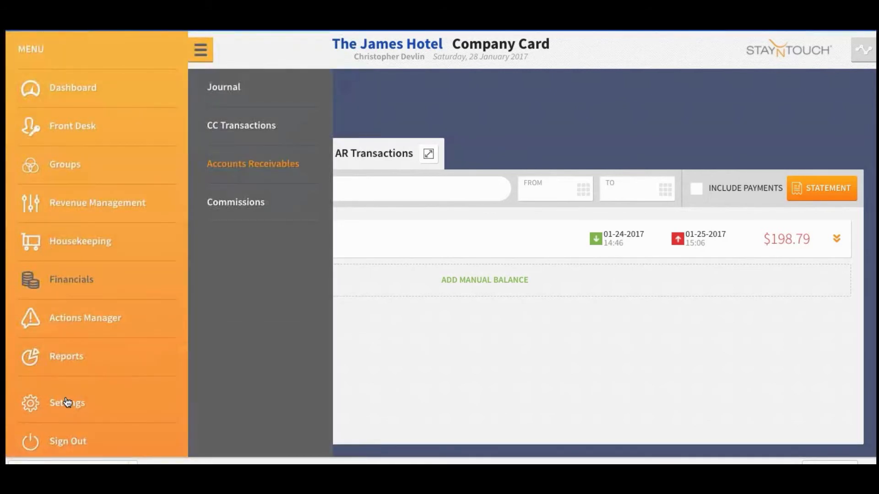
left_click(68, 402)
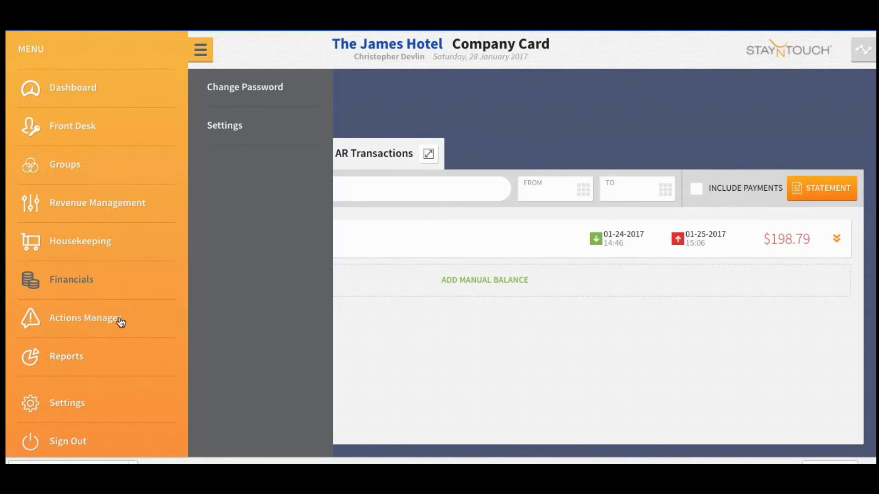
left_click(224, 126)
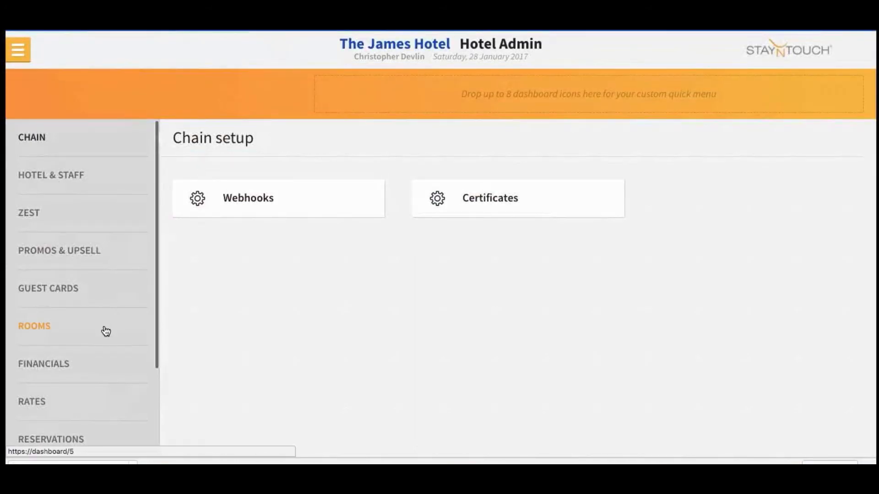
left_click(69, 365)
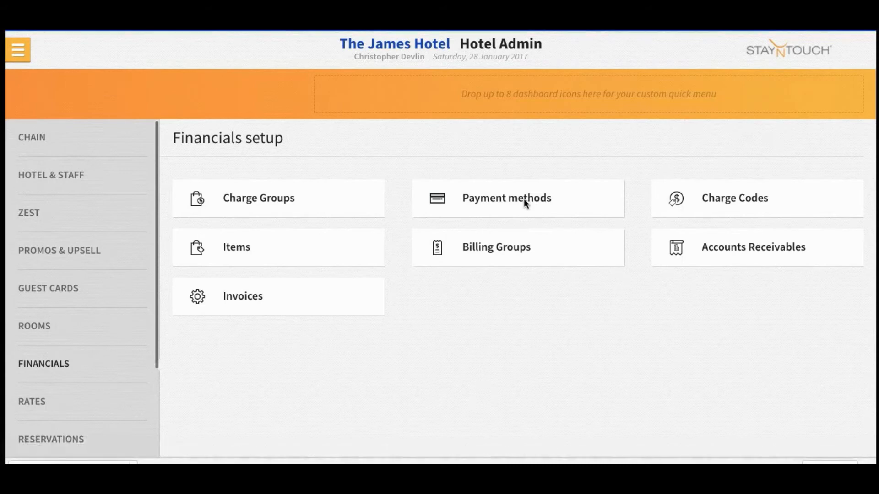
left_click(509, 202)
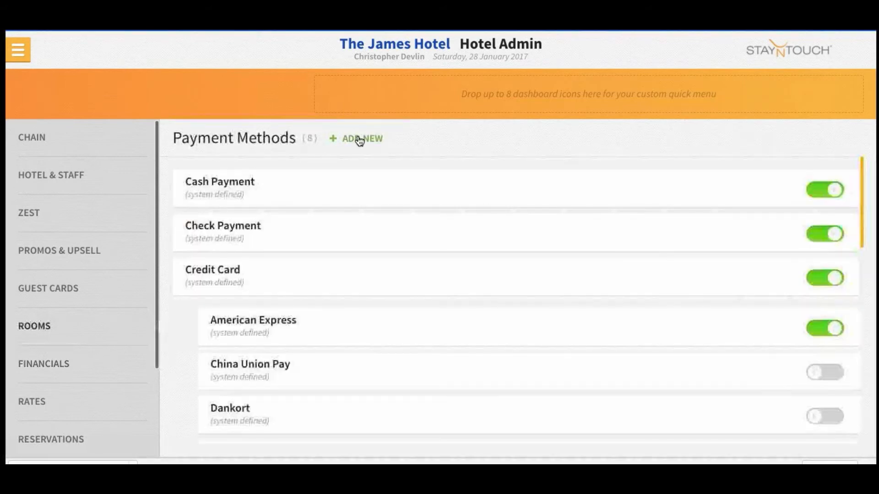
left_click(359, 139)
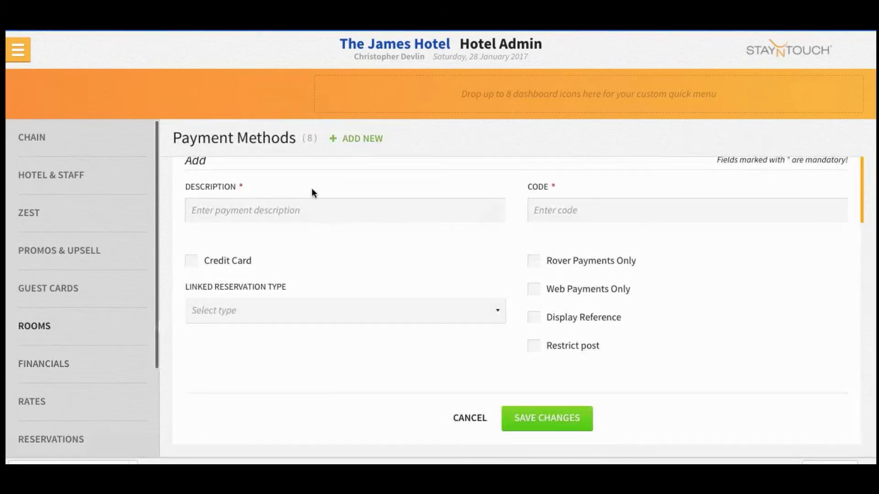
scroll(532, 267, "down", 2)
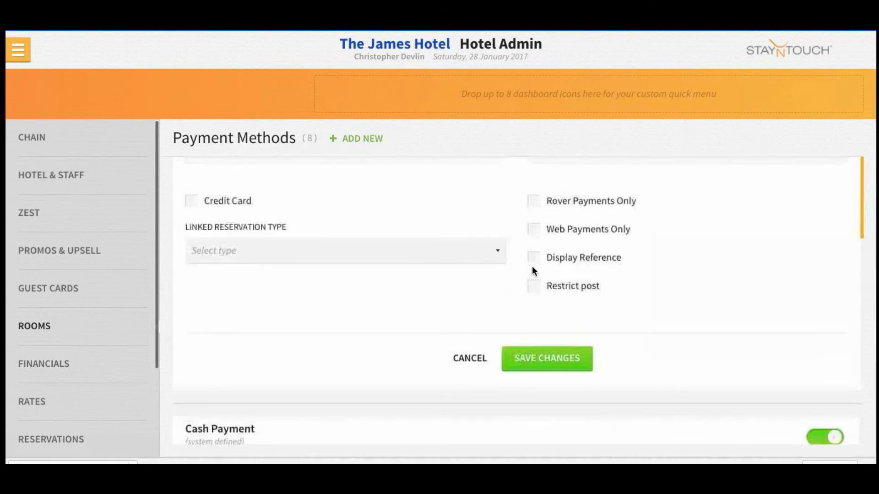
scroll(532, 266, "up", 3)
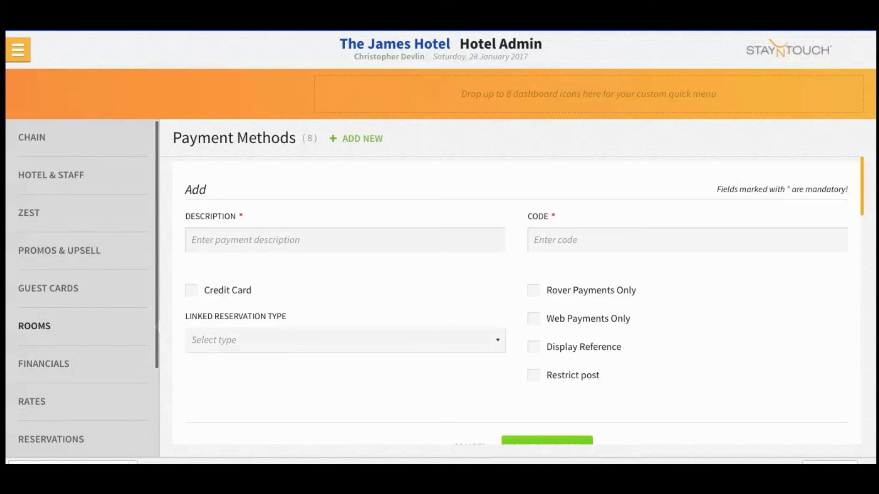
Step: Open the City of Dallas account from Financials > Accounts Receivables
left_click(17, 49)
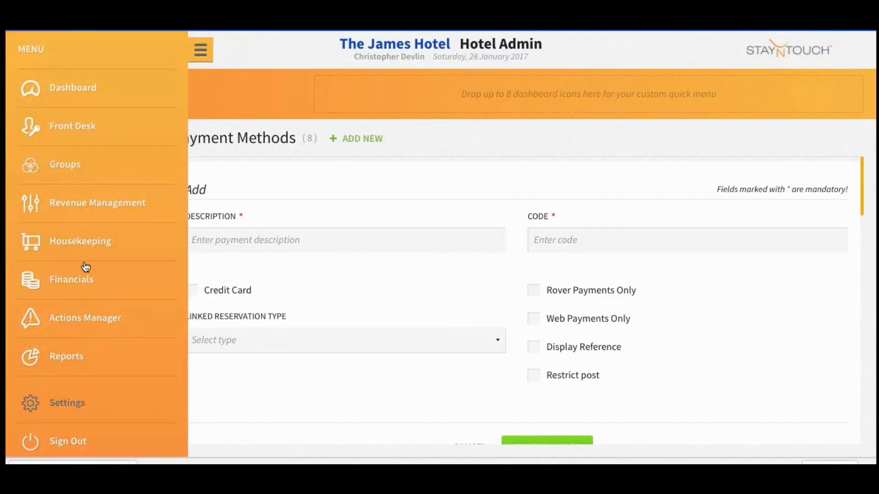
left_click(77, 283)
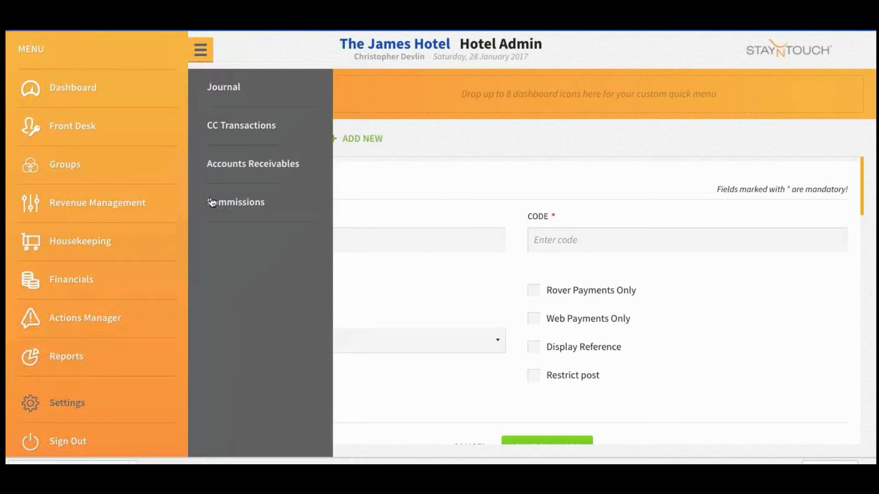
left_click(224, 168)
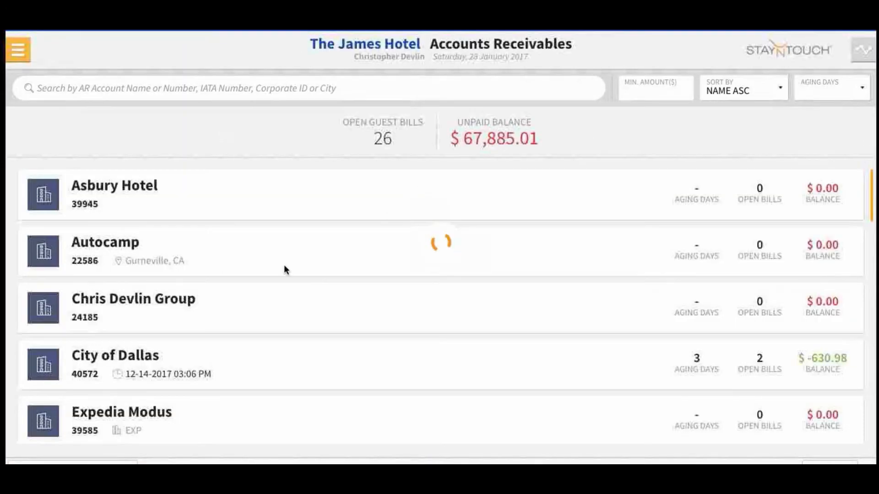
scroll(284, 269, "down", 1)
left_click(375, 288)
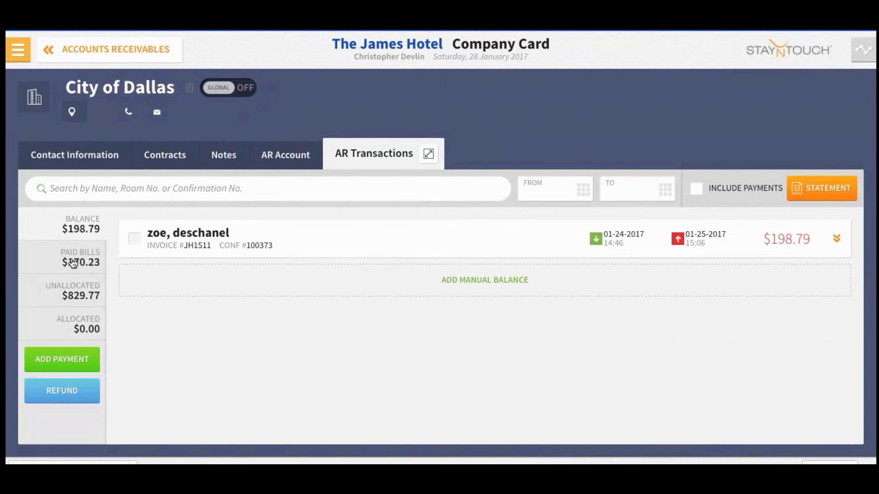
Step: Unallocate the $170.23 check payment from the paid invoice, leaving $1000.00 unallocated
left_click(73, 263)
left_click(836, 240)
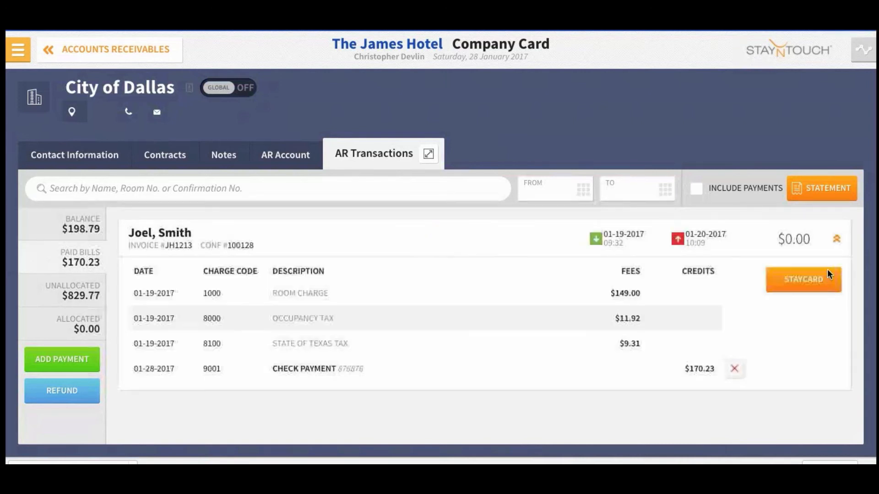
left_click(736, 367)
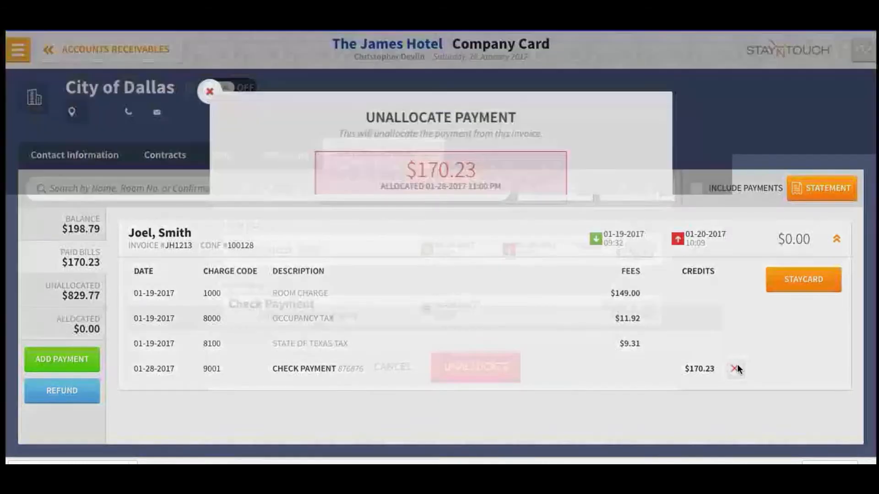
left_click(496, 373)
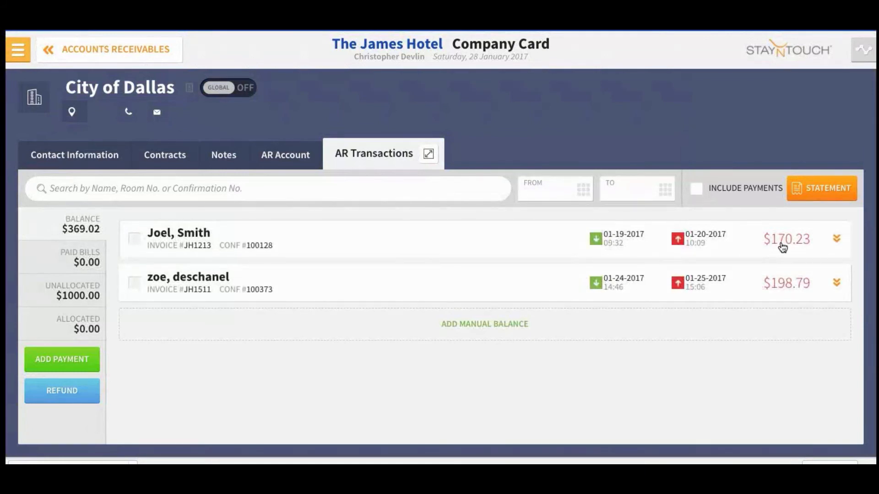
Step: Expand the 01-19-2017 invoice and the $198.79 invoice JH1511 to list their room charges and taxes
left_click(836, 240)
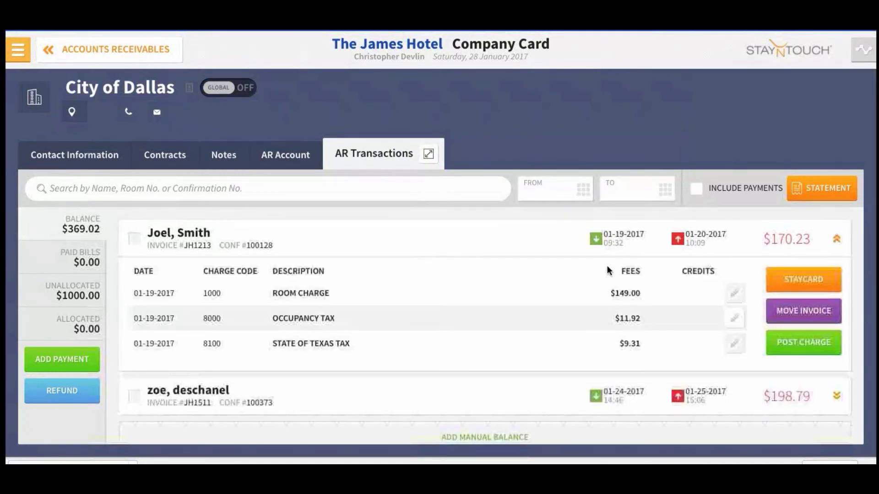
scroll(594, 307, "down", 2)
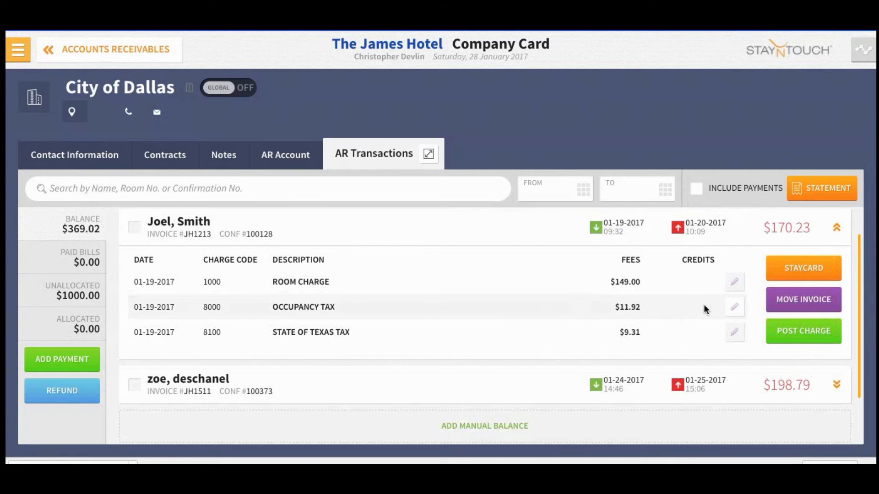
scroll(680, 313, "down", 2)
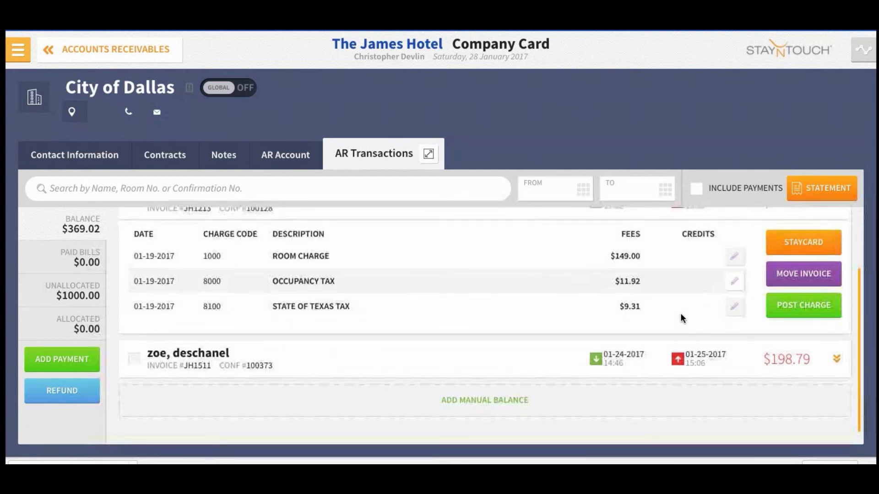
left_click(837, 362)
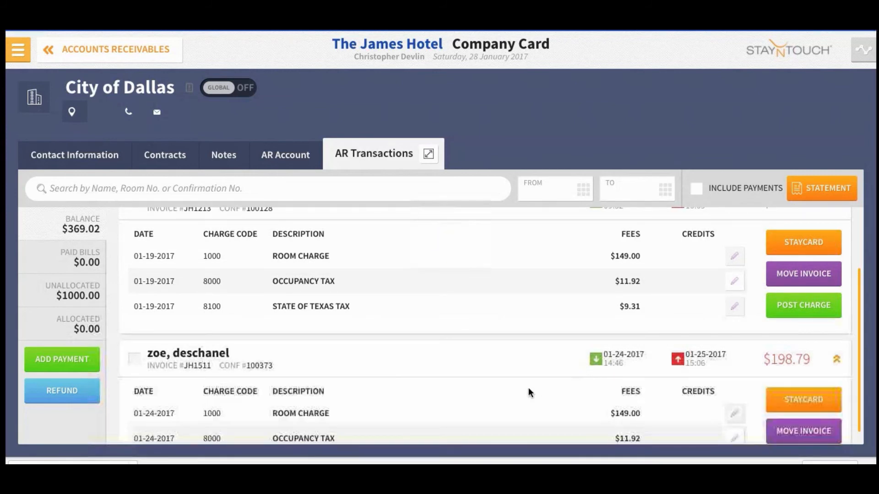
scroll(525, 370, "down", 3)
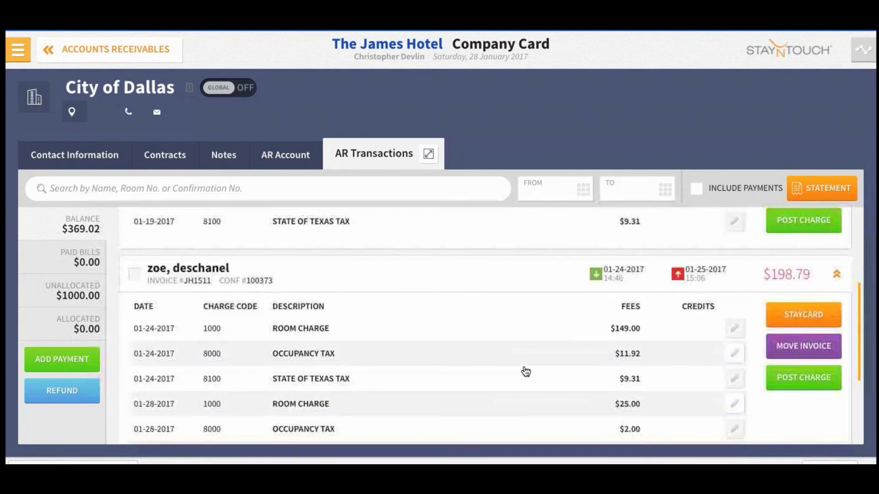
scroll(517, 369, "down", 1)
scroll(517, 369, "up", 3)
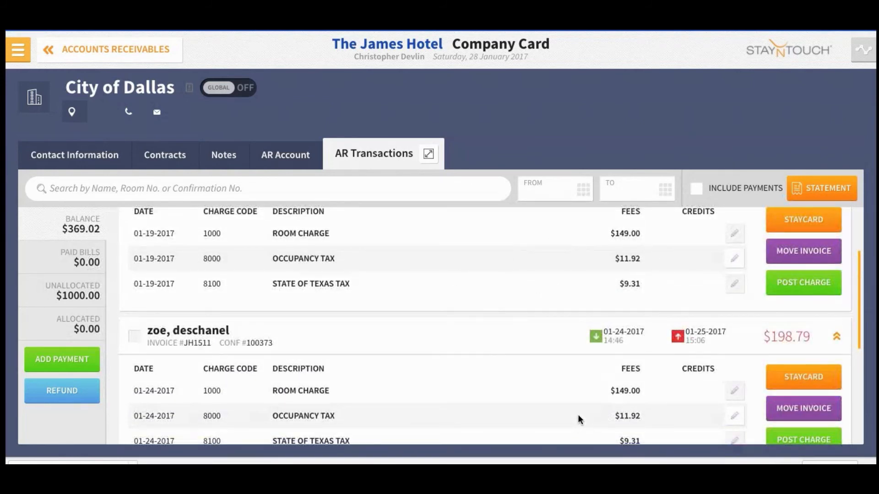
scroll(568, 394, "down", 5)
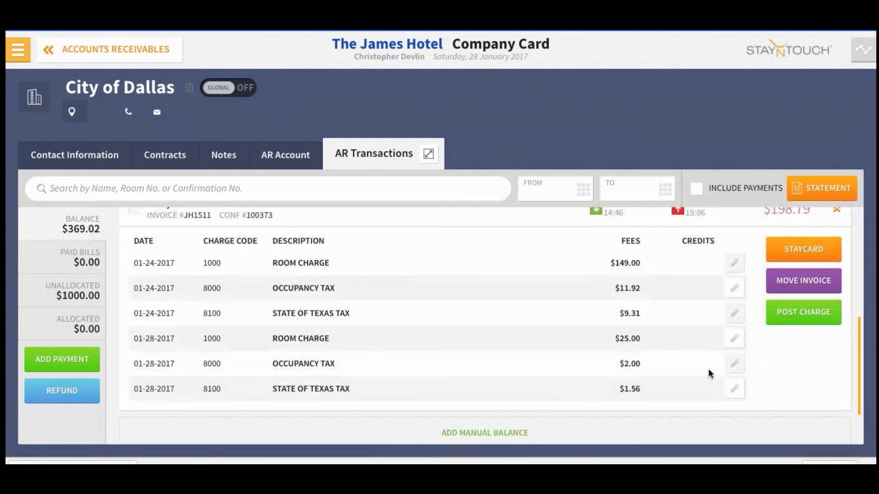